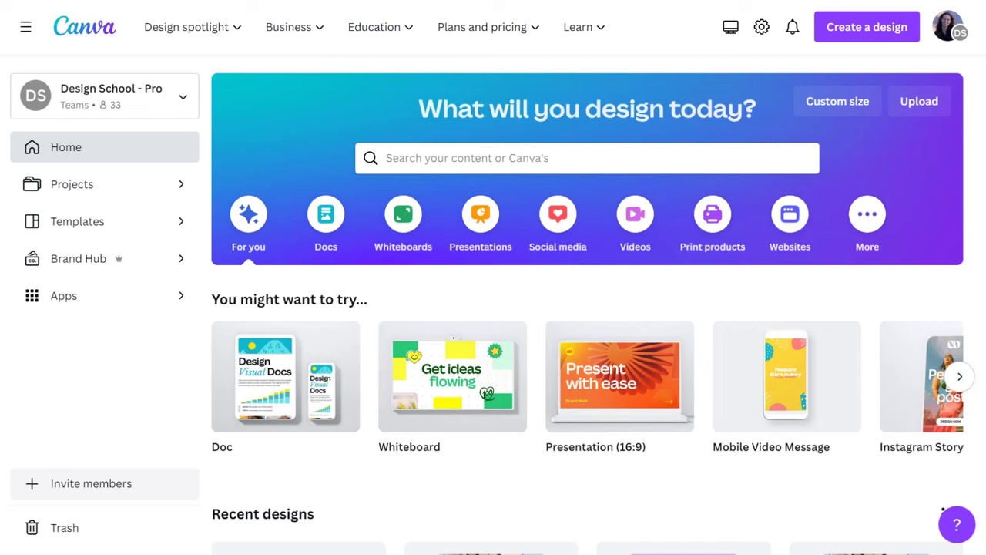
- Search for 'timeline' templates and preview the Blue Illustrated Project Timeline Graph template
left_click(462, 158)
type("timeline")
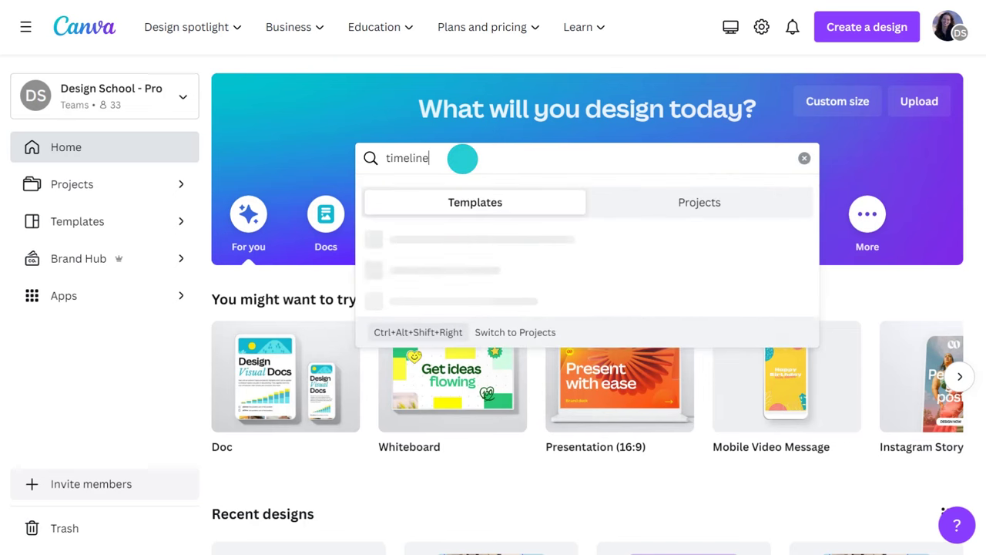
key("Return")
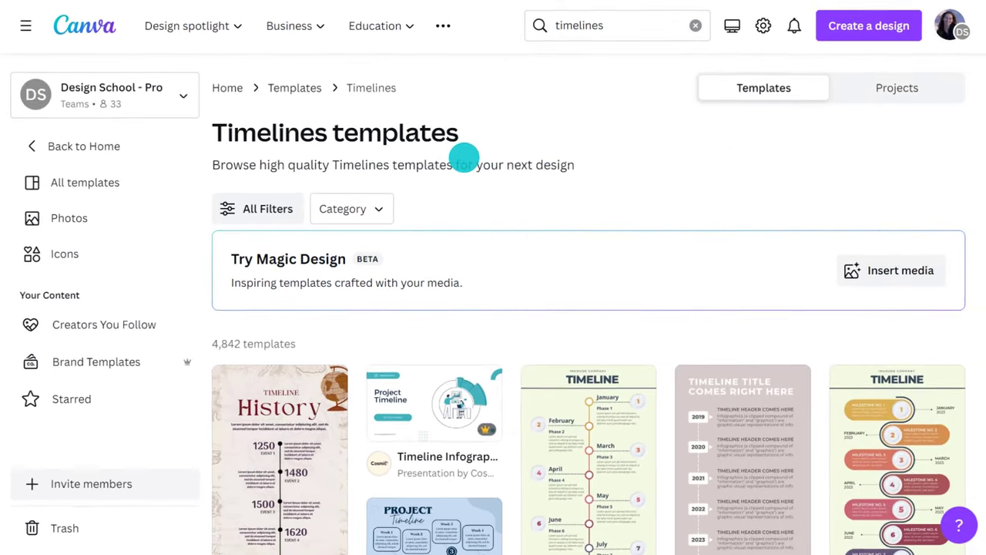
scroll(461, 352, "down", 15)
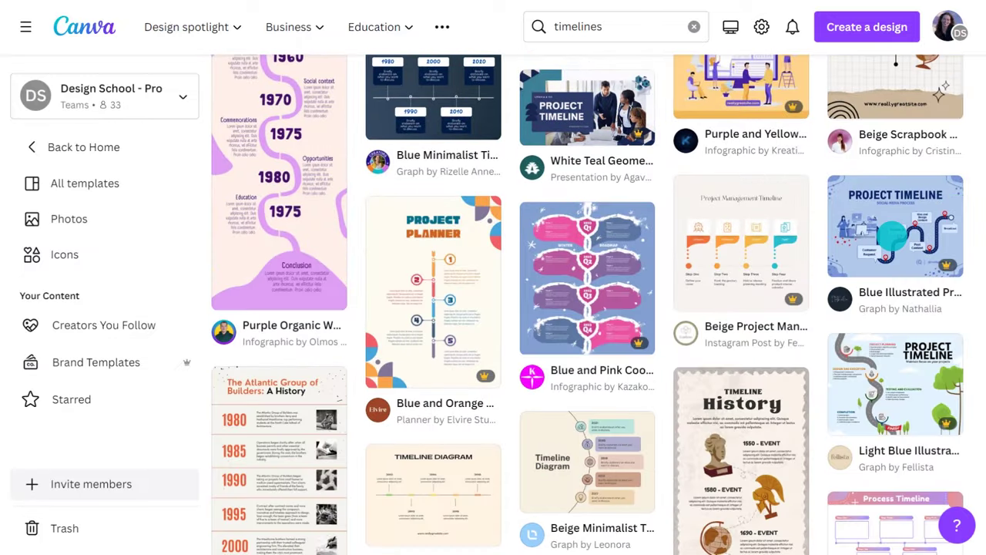
left_click(892, 236)
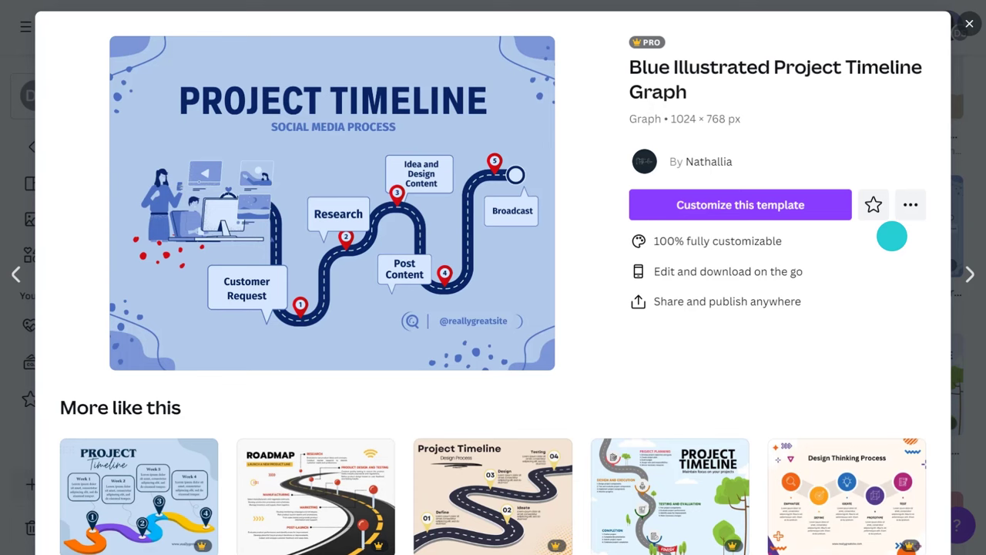
left_click(970, 24)
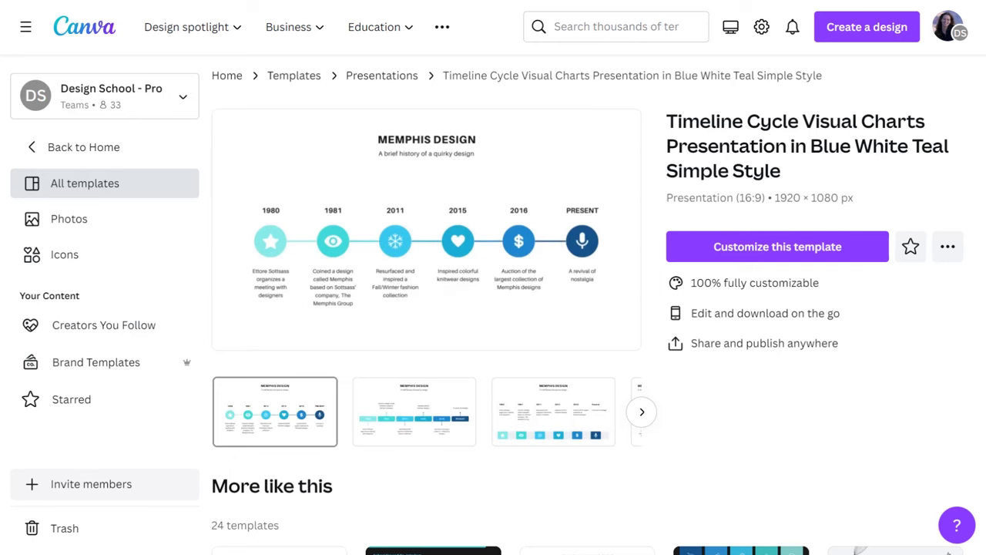
- Customize the template, adding the second and third Memphis Design timeline layouts as pages 2 and 3
left_click(758, 246)
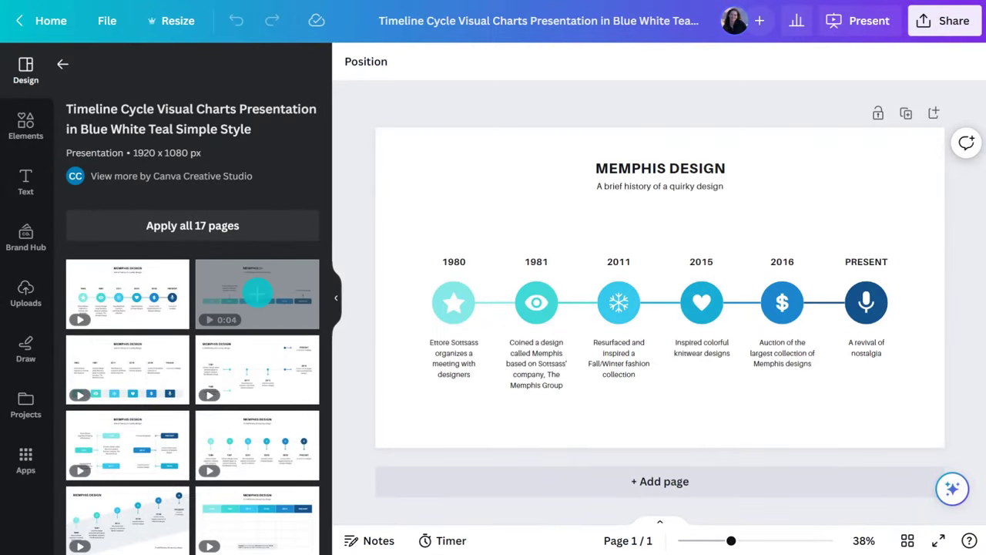
left_click(934, 114)
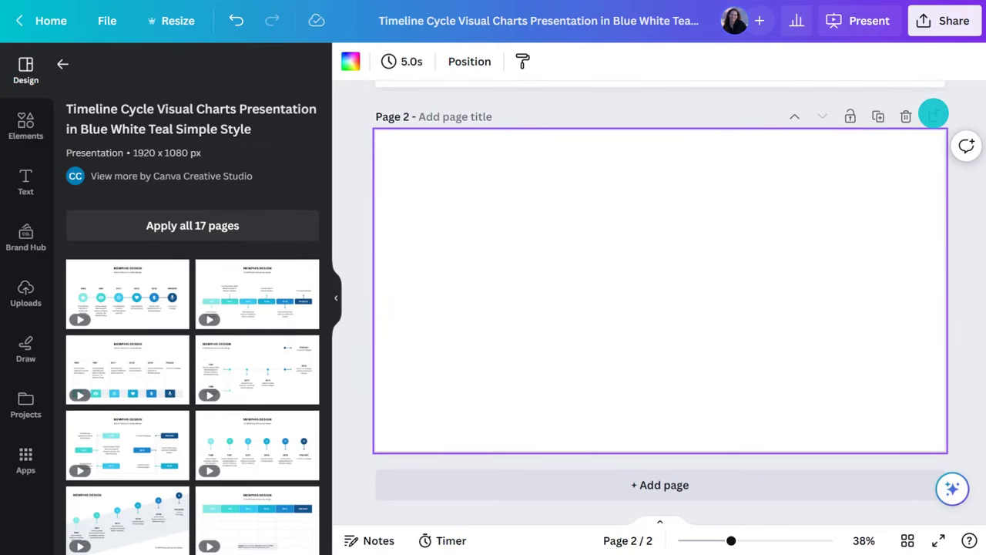
left_click(258, 291)
left_click(126, 369)
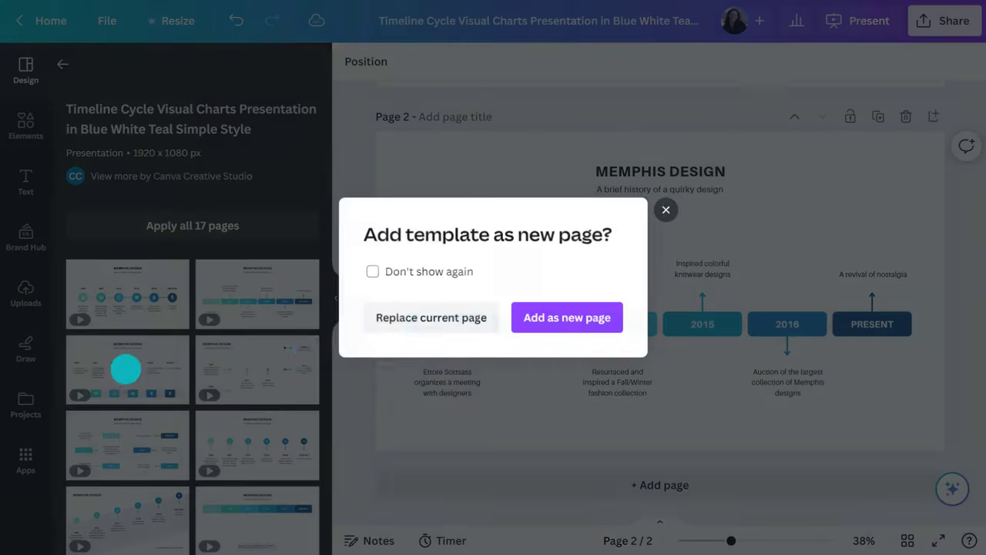
left_click(567, 316)
scroll(254, 416, "down", 10)
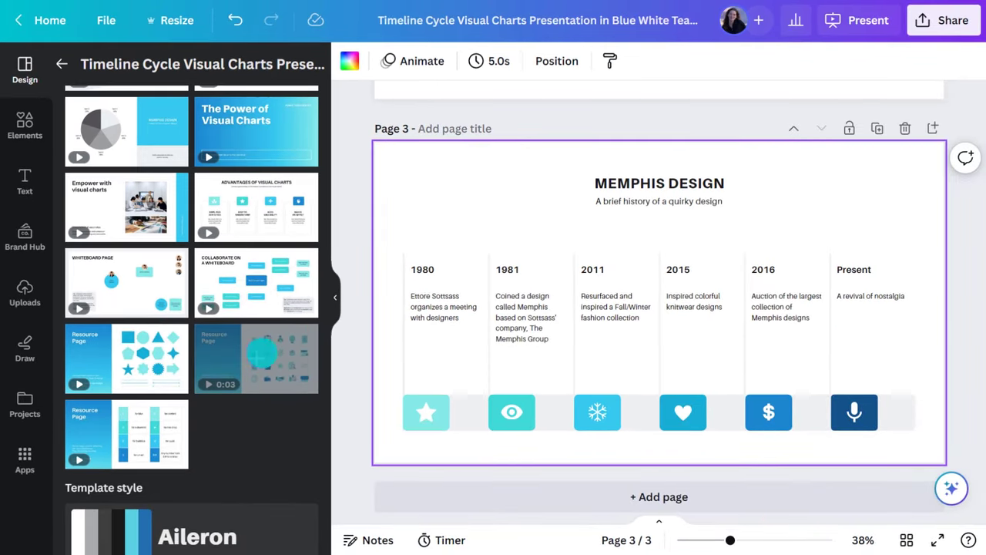
left_click(388, 343)
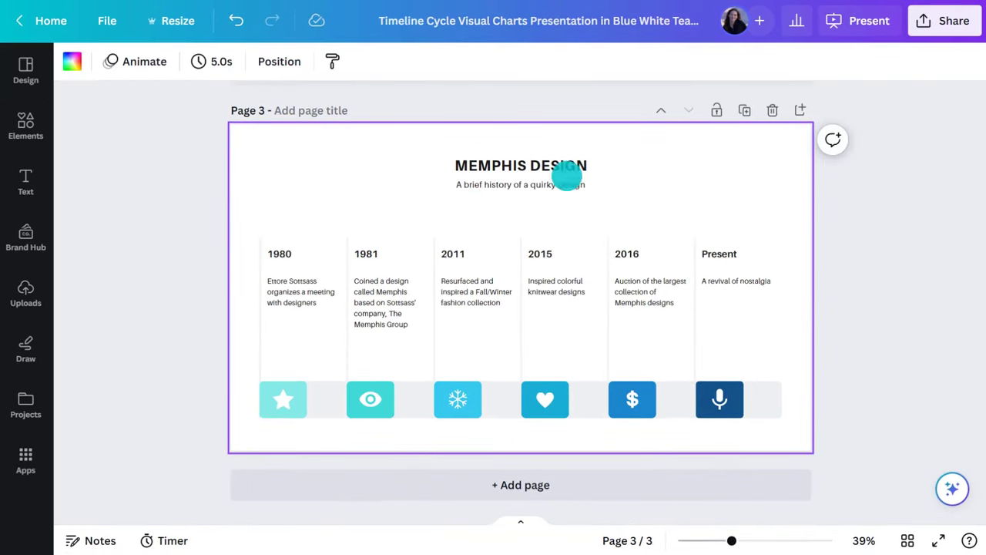
- Delete pages 3 and 2 so only the first timeline page remains
left_click(772, 110)
left_click(773, 110)
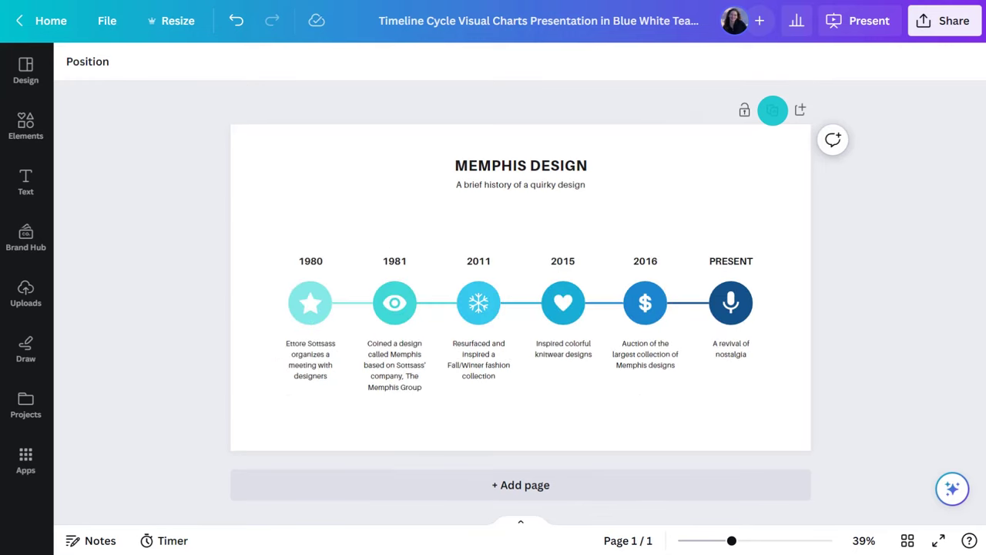
left_click_drag(526, 164, 520, 191)
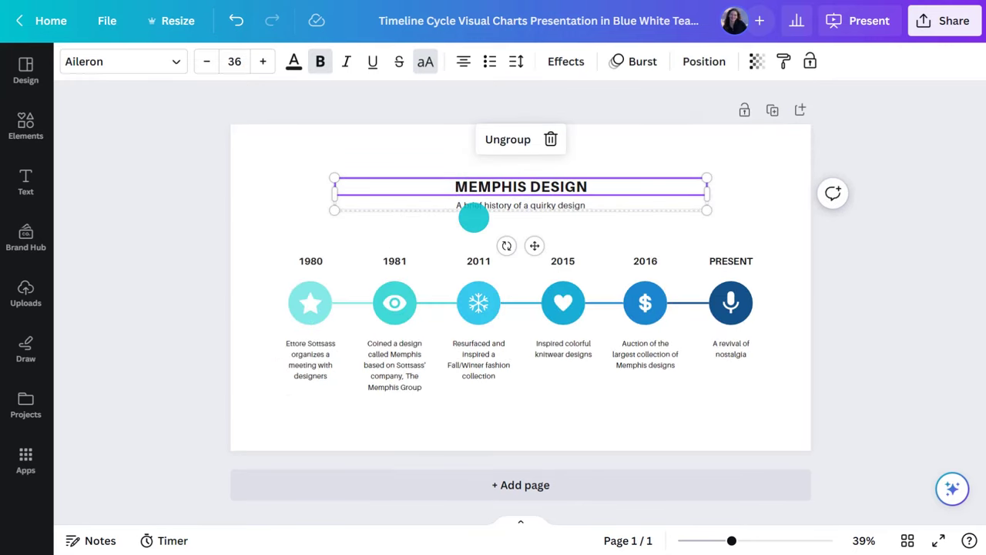
left_click(311, 303)
key("ctrl+z")
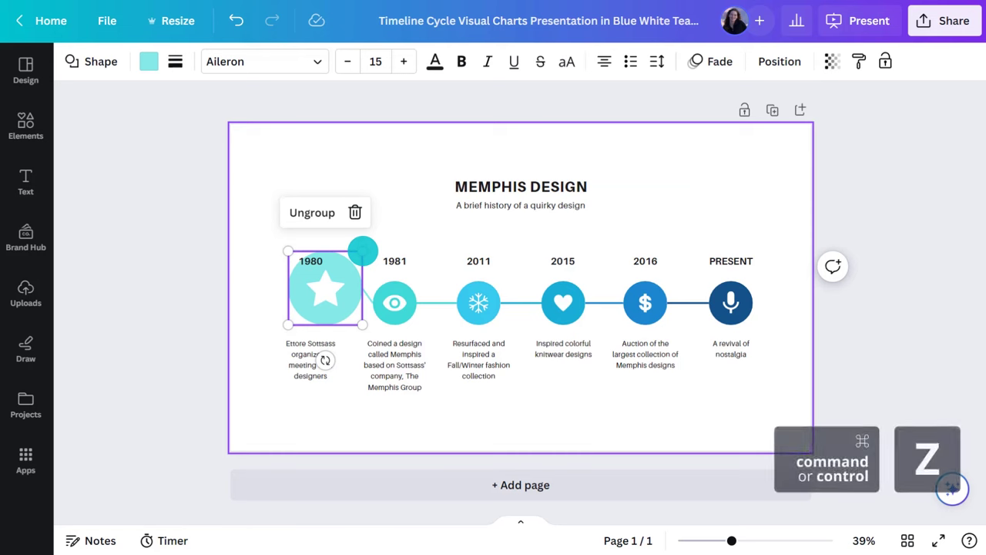
- Retitle the slide '6 Steps to Work Safety' with a shift-safety subtitle and start relabelling 1980
double_click(524, 164)
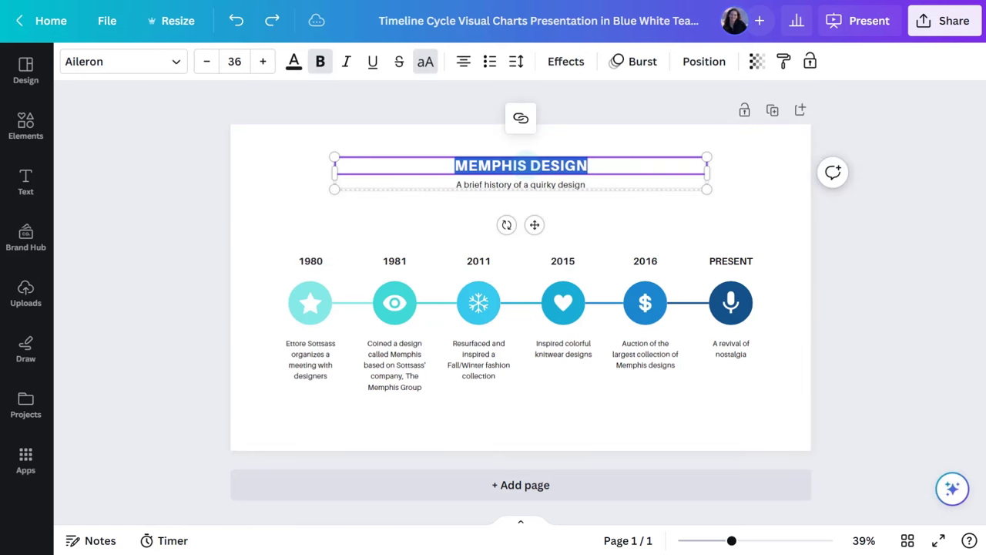
type("6 STEPS TO WORK SAFETY")
double_click(512, 185)
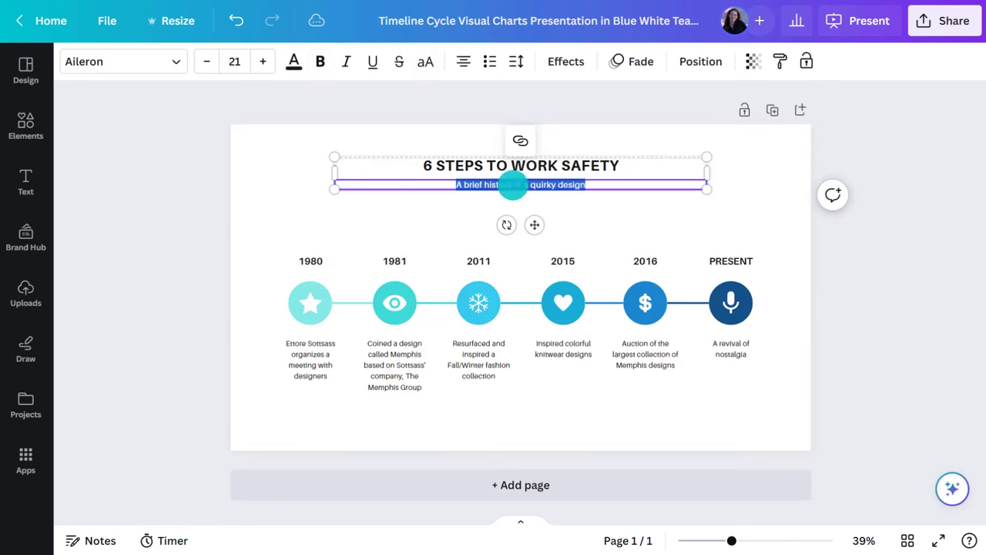
type("r safety before starting your shift.")
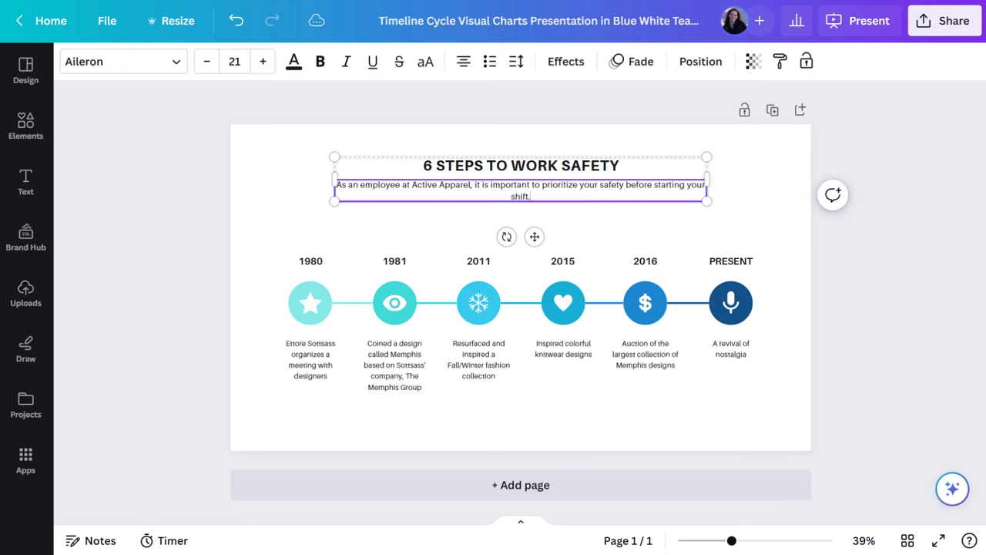
left_click_drag(706, 180, 730, 173)
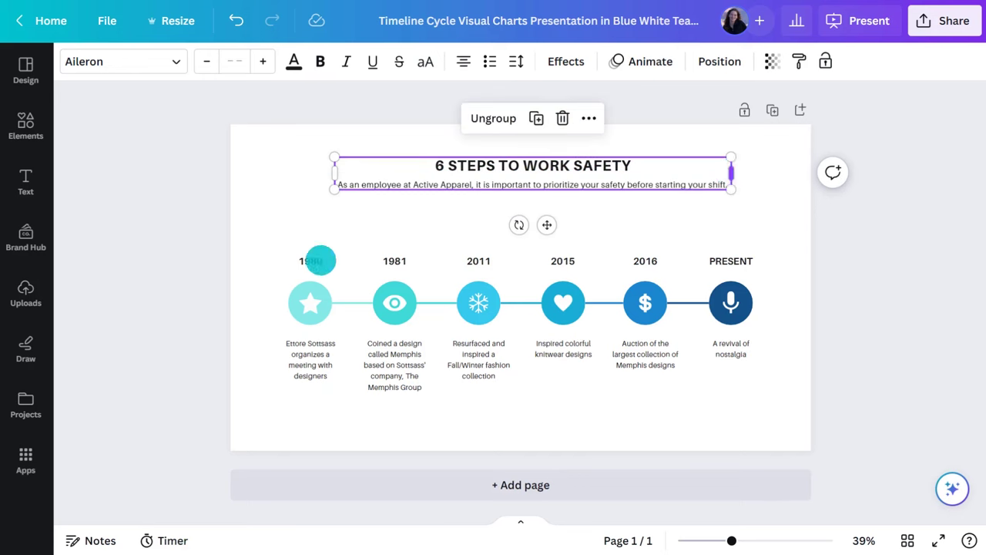
double_click(312, 260)
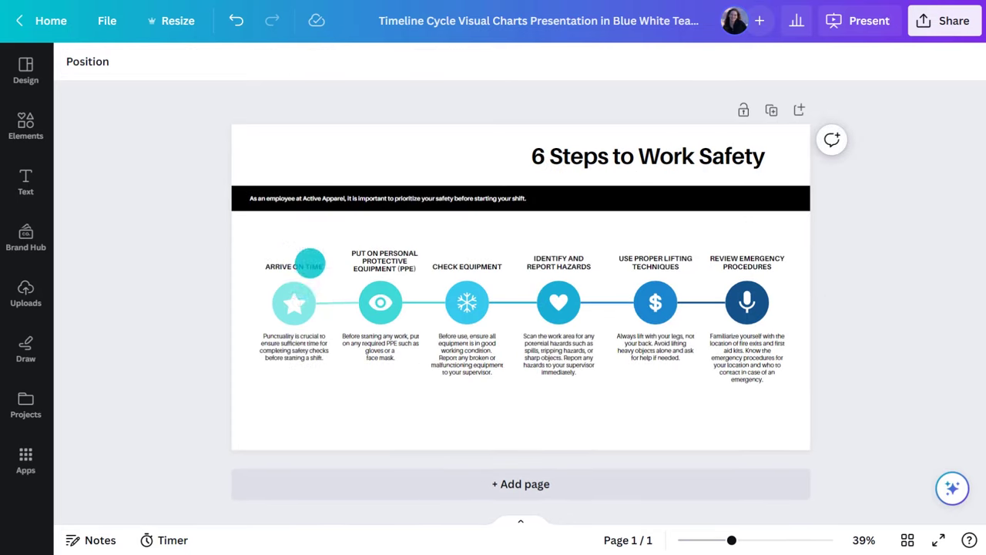
left_click(293, 304)
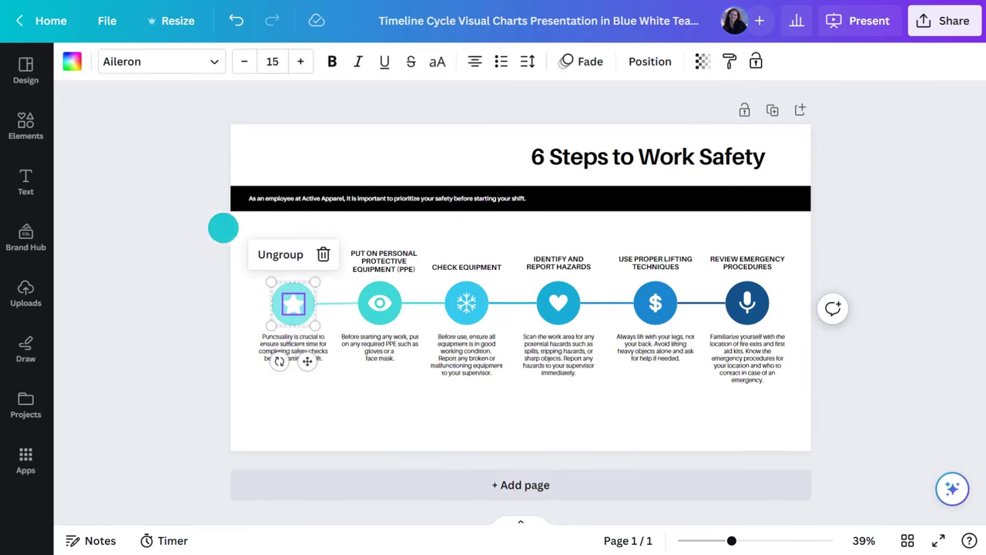
- Make the first step's star icon black and its circle yellow
left_click(72, 61)
left_click(89, 315)
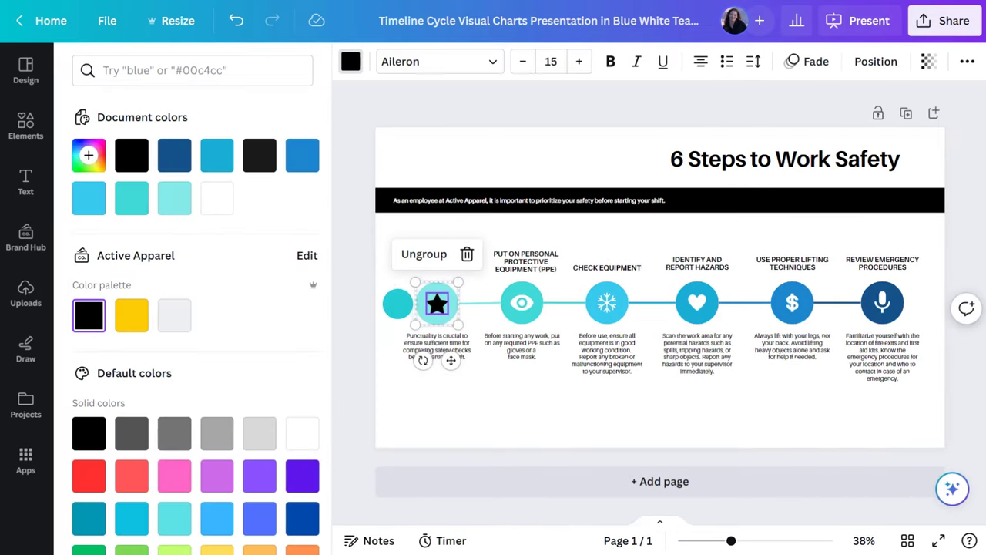
left_click_drag(402, 304, 440, 305)
left_click(132, 314)
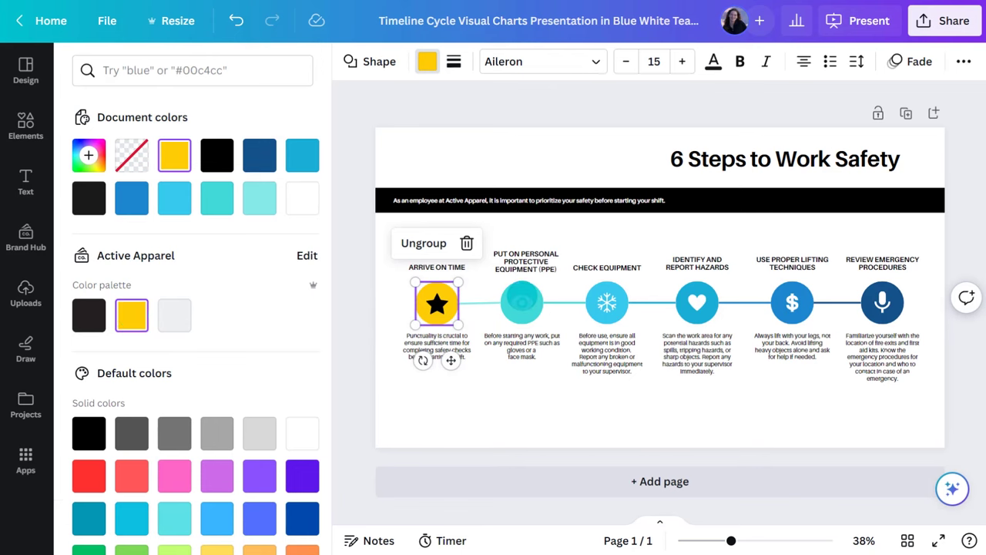
left_click(521, 302)
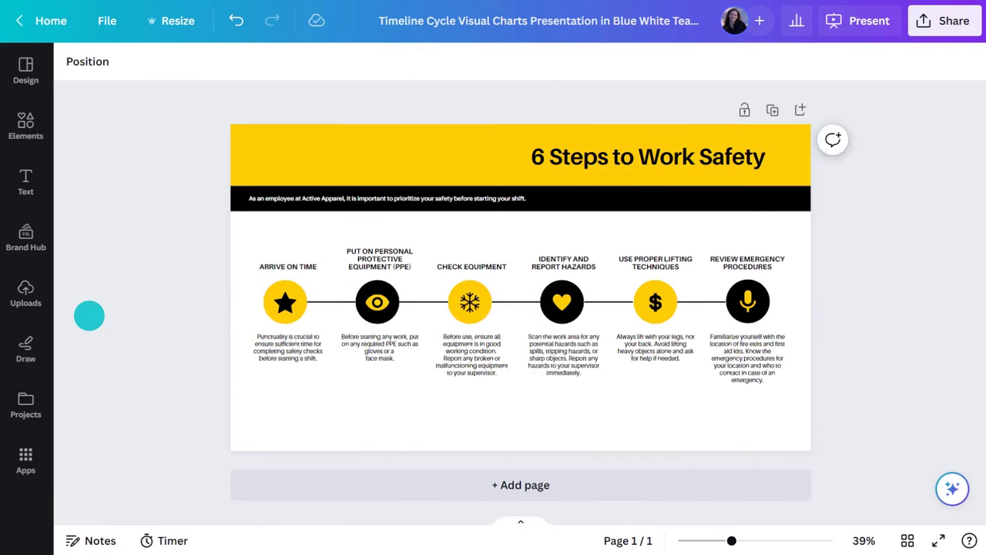
- Set the title font to Telegraf and apply it to all text in the design
left_click(606, 158)
left_click(151, 61)
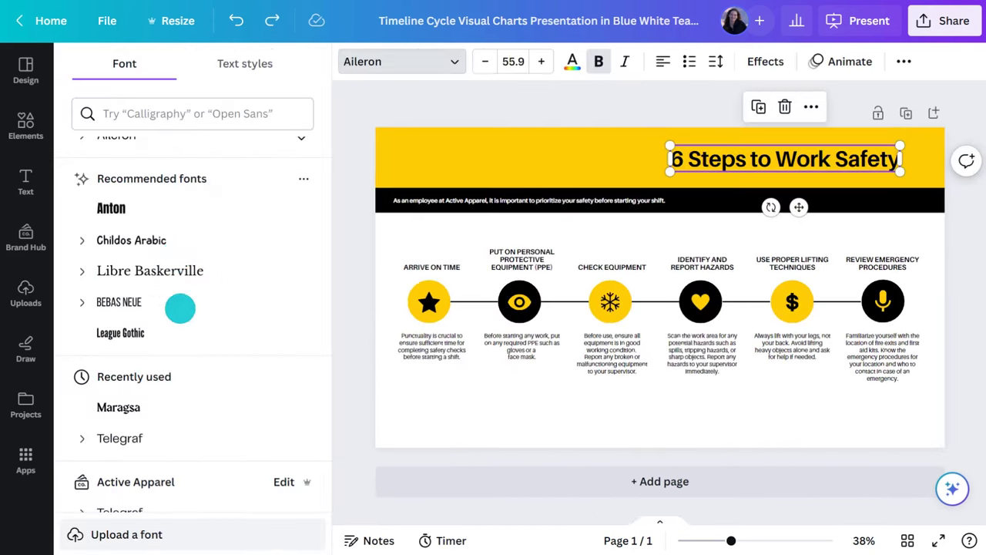
scroll(179, 308, "down", 3)
left_click(126, 314)
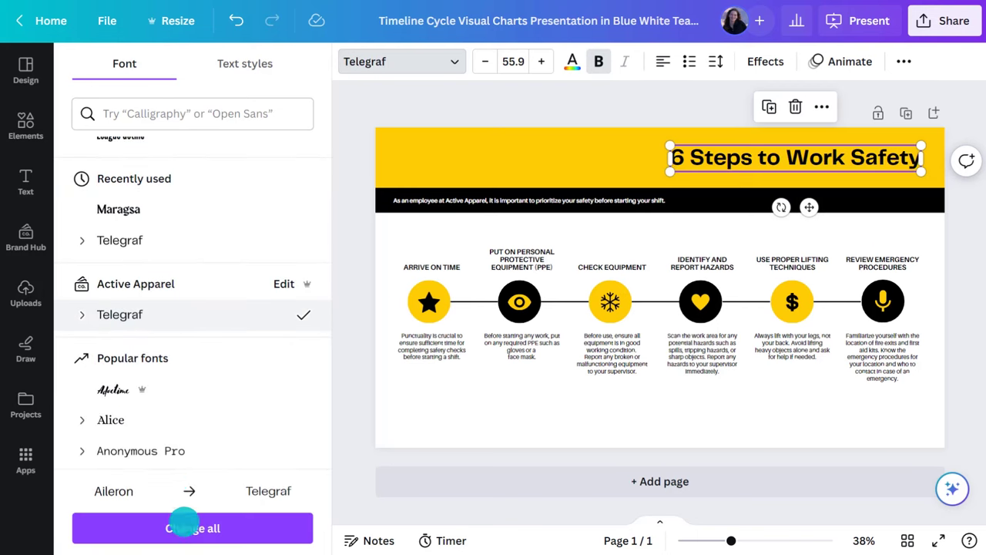
left_click(185, 528)
left_click(26, 124)
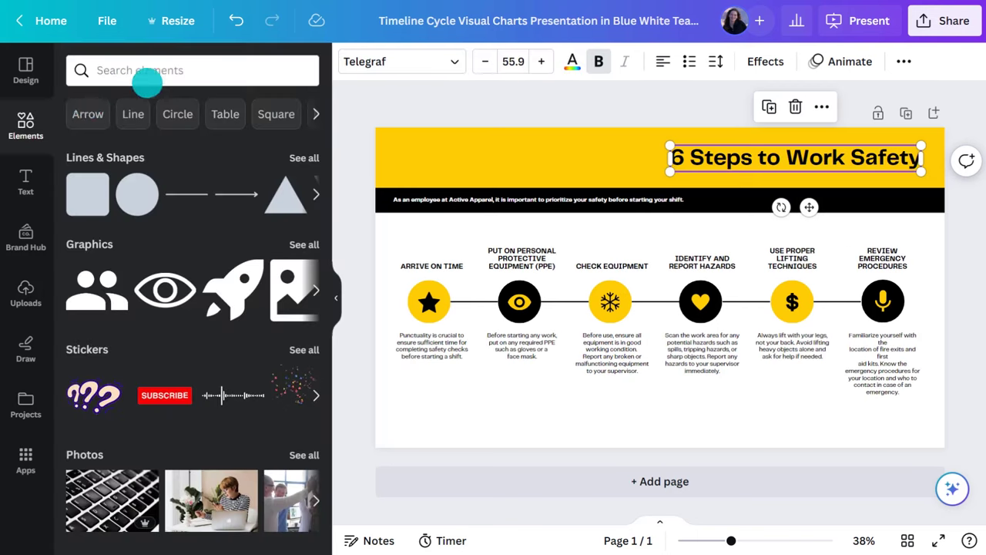
left_click(147, 82)
- Add a clock graphic from an 'on time icon' search, sized into the first step circle
type("on time icon")
key("Return")
left_click(123, 106)
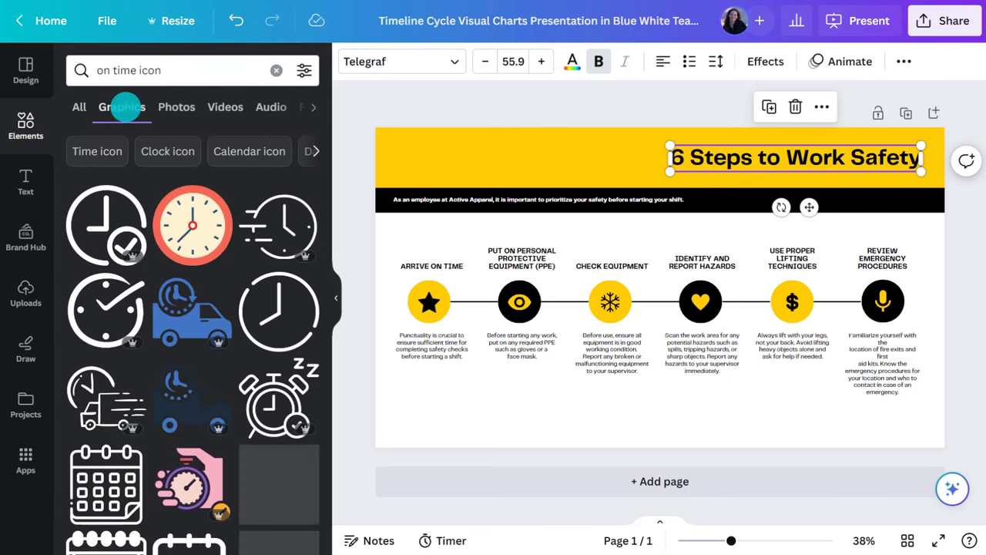
left_click_drag(105, 223, 432, 300)
left_click_drag(385, 248, 493, 358)
left_click(429, 252)
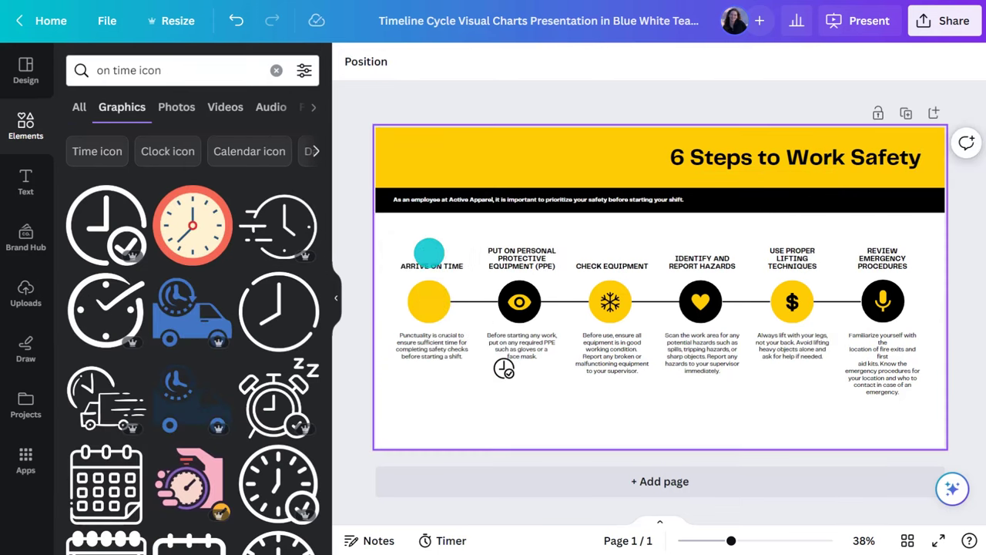
left_click(502, 359)
left_click_drag(501, 359, 427, 300)
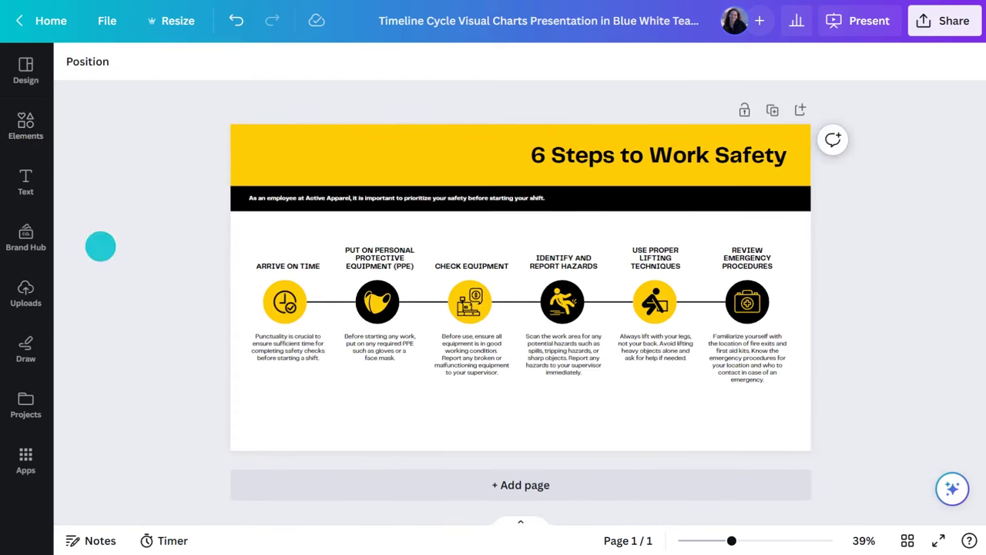
- Place a shrunken Active Apparel logo in the yellow header's top-left corner
left_click(27, 236)
left_click_drag(171, 187, 497, 161)
left_click_drag(588, 202, 513, 170)
left_click_drag(434, 138, 441, 157)
left_click(25, 457)
- Generate a QR code for activeapparel.com/work-safety and shrink it to 96 × 96
scroll(167, 368, "down", 10)
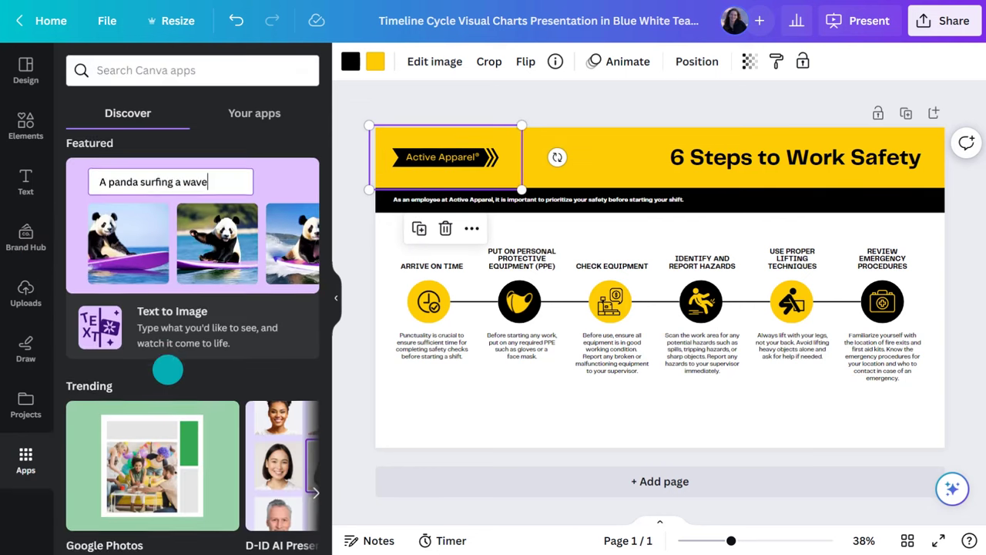
left_click(226, 380)
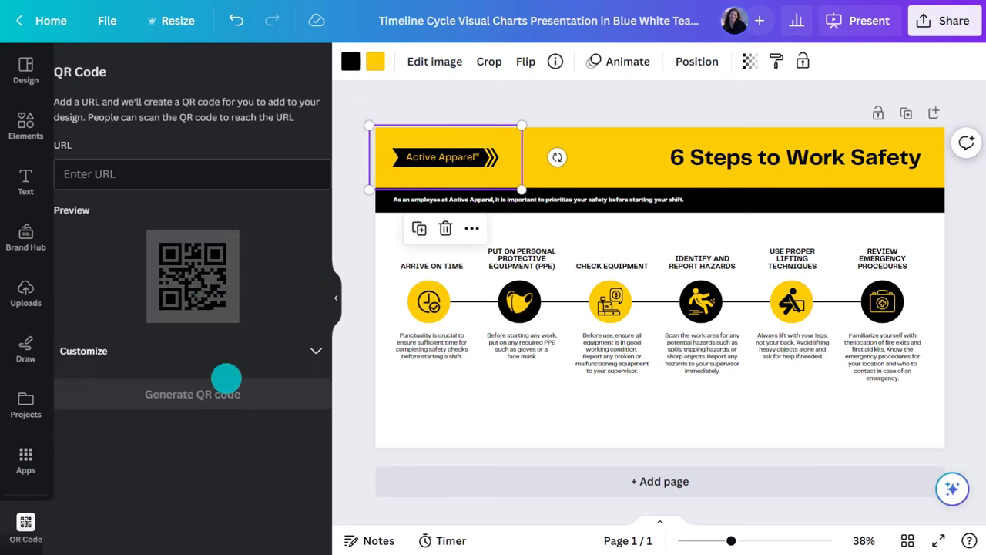
left_click(167, 174)
type("activeapparel.com/work-safety")
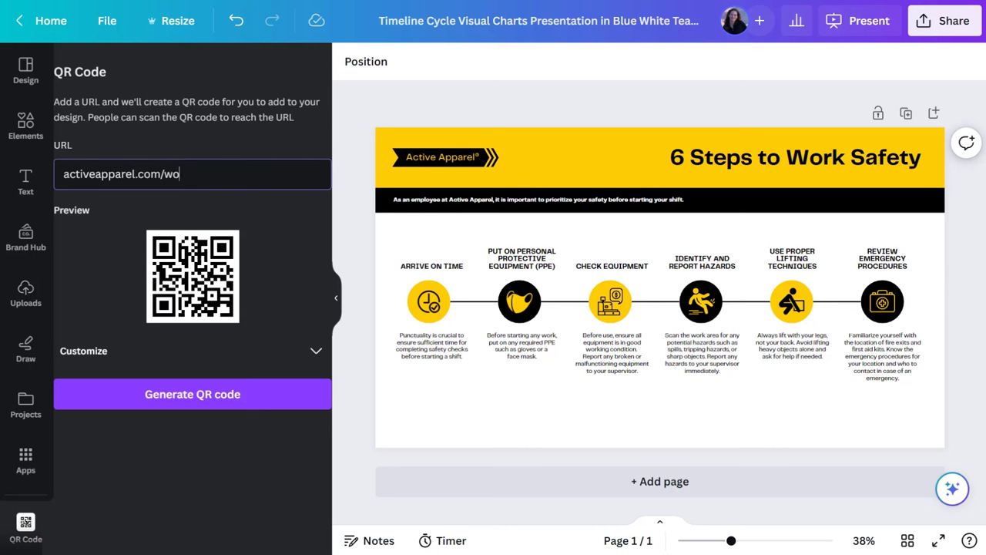
left_click(189, 394)
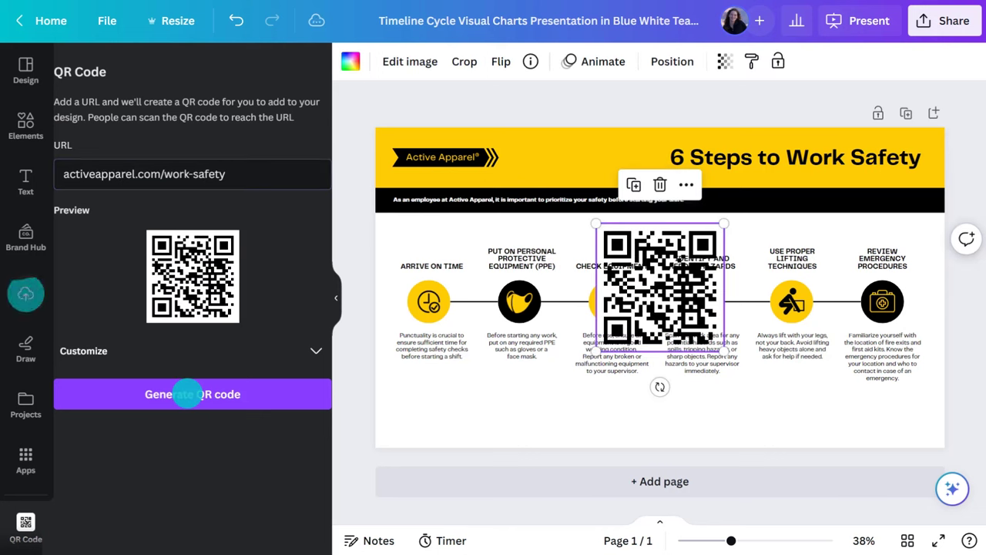
left_click(336, 298)
left_click_drag(455, 222, 775, 414)
- Add a caption text box to the left of the QR code
key("t")
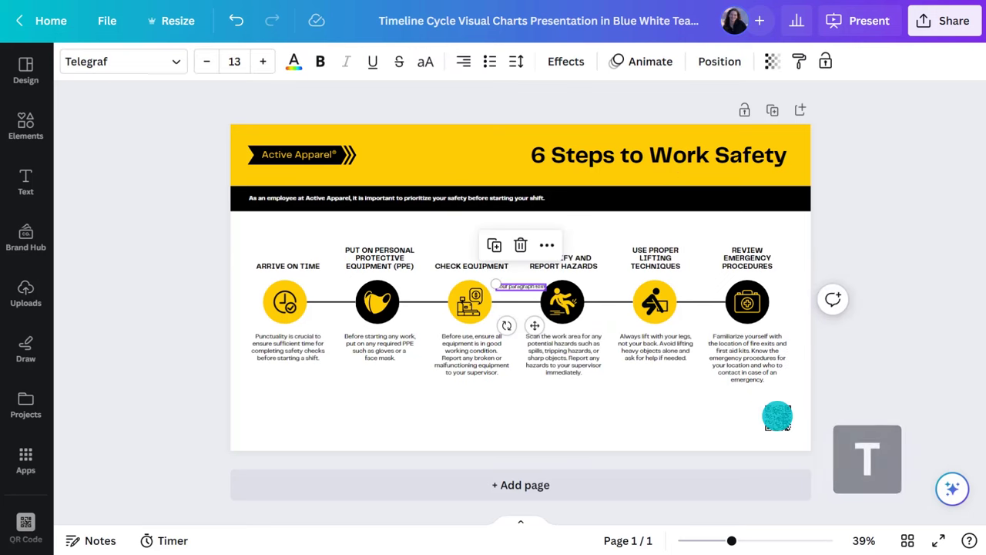
left_click_drag(526, 291, 715, 417)
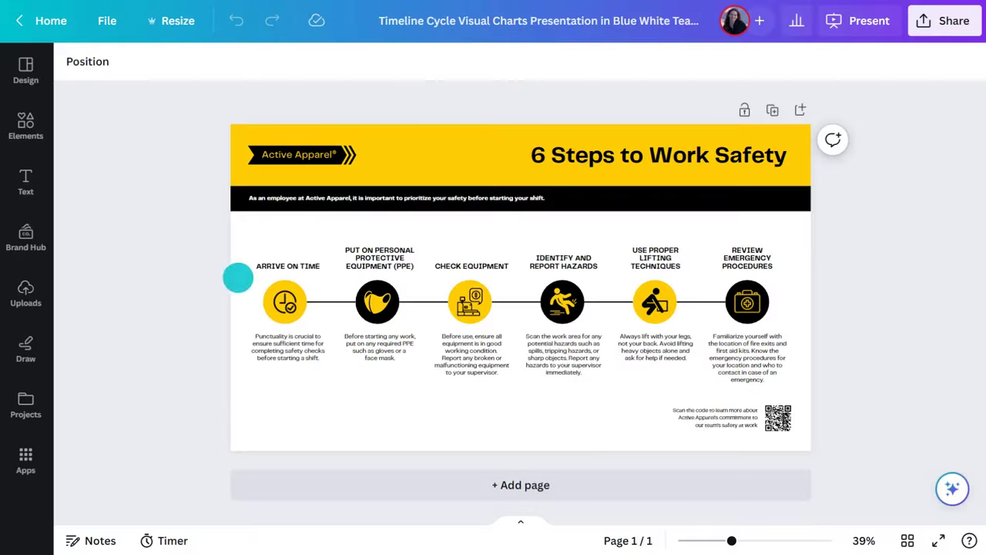
left_click(950, 21)
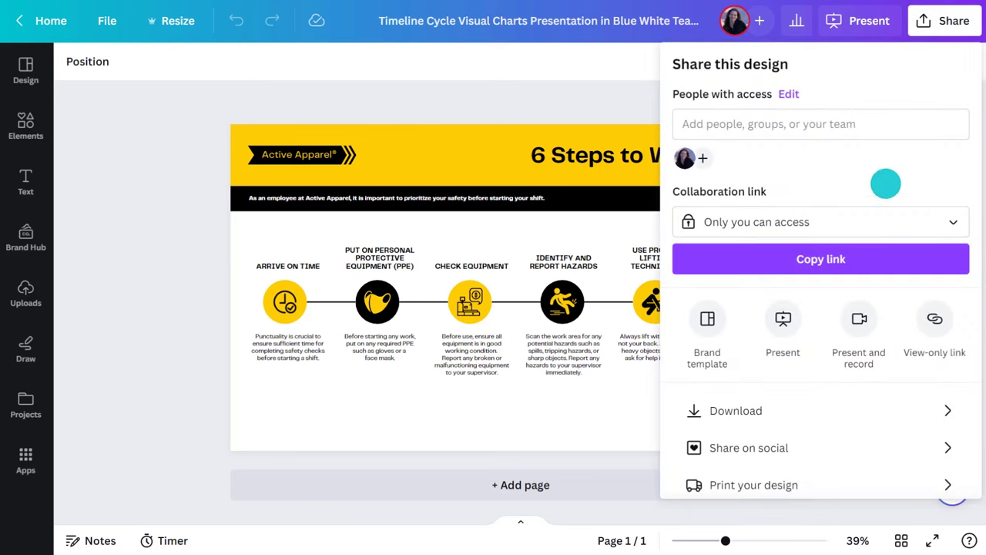
- Choose landscape posters as the print product and resize the design to fit
left_click(766, 483)
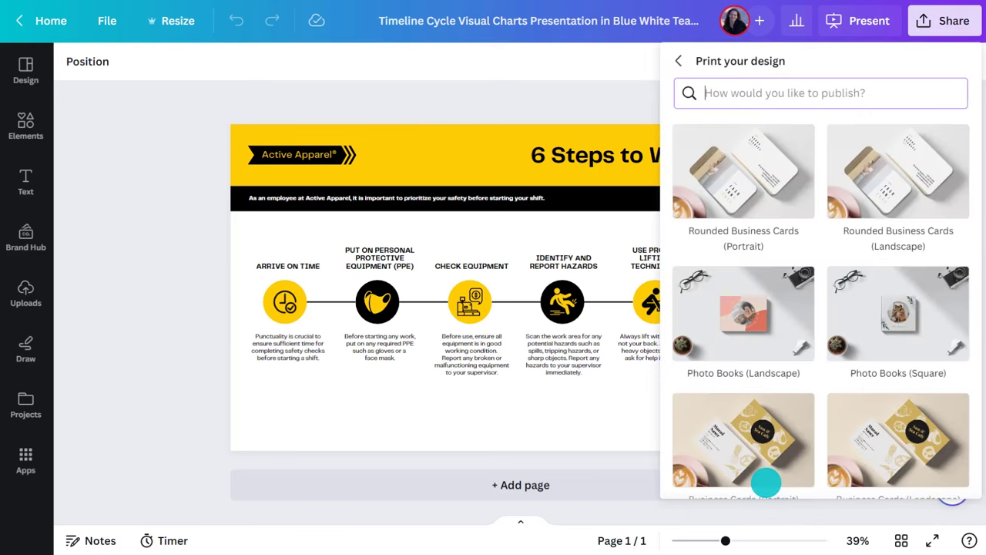
scroll(812, 388, "down", 10)
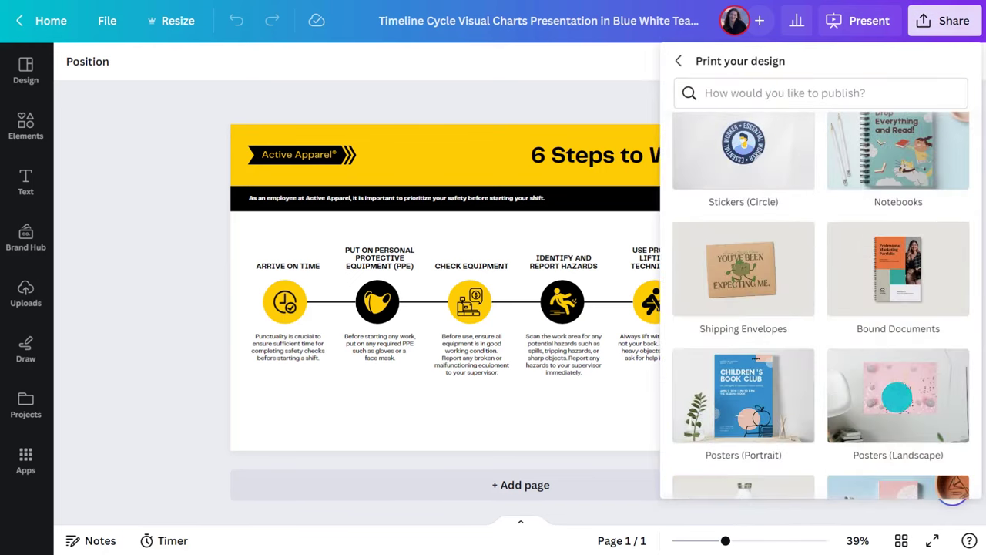
left_click(896, 397)
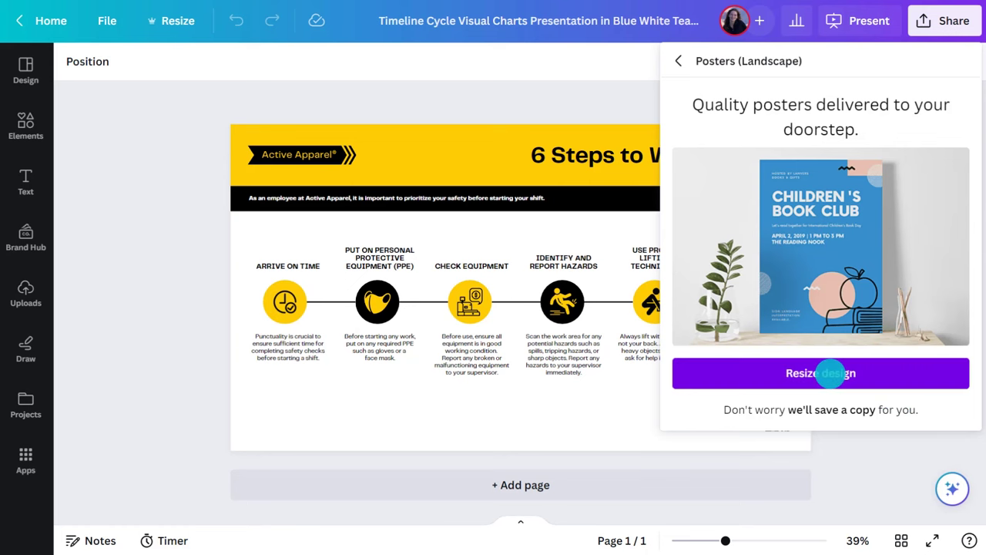
left_click(831, 373)
- Set the poster to Large size with quantity 1 and enlarge the wall mockup
scroll(835, 419, "down", 4)
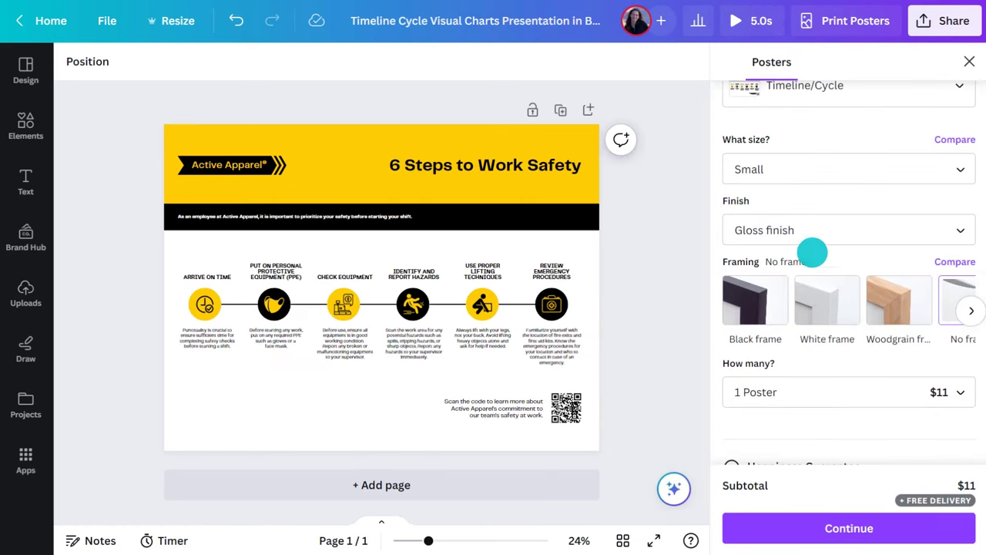
left_click(802, 171)
left_click(763, 260)
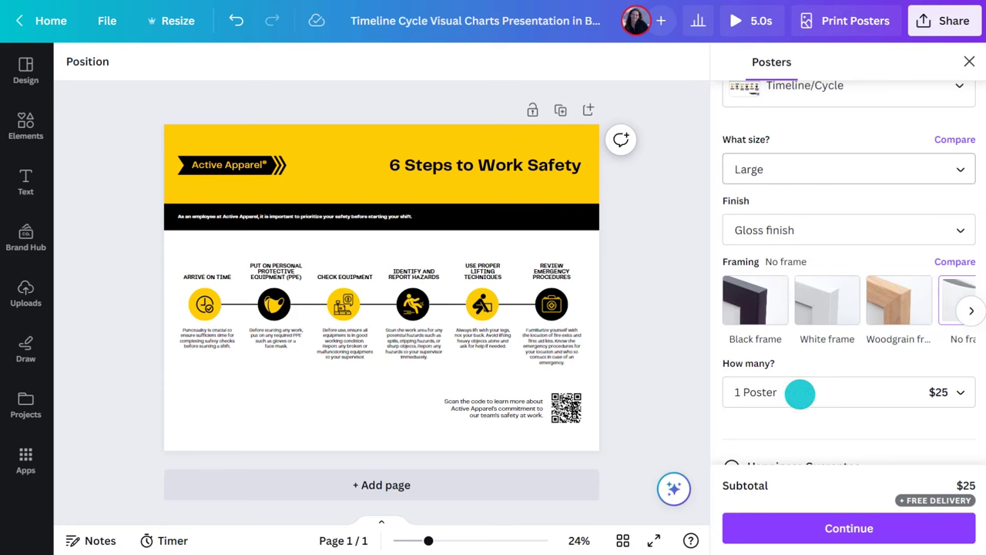
left_click(800, 394)
left_click(769, 393)
scroll(821, 260, "up", 5)
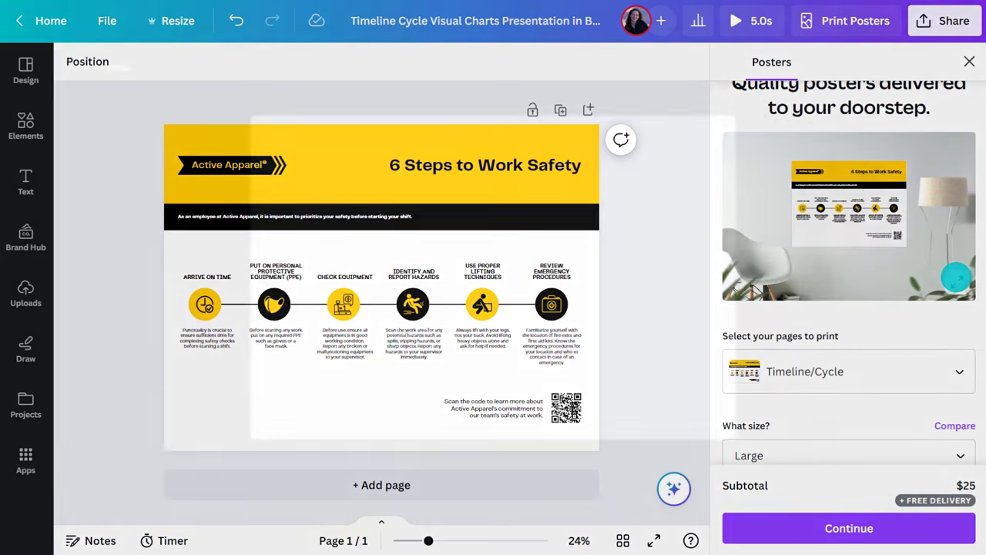
left_click(955, 276)
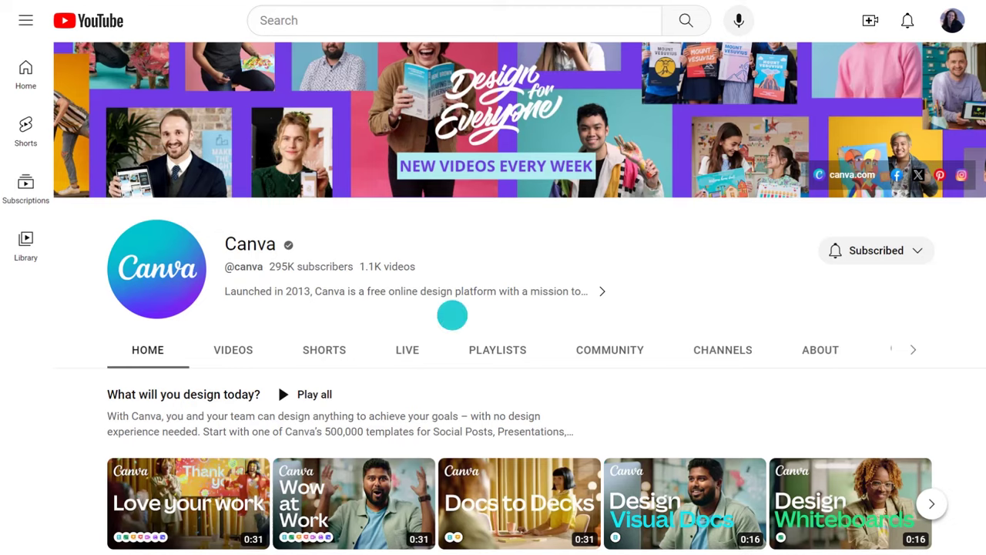
- Open the Tips from the team at Canva playlist and play 'How to make an infographic'
scroll(433, 432, "down", 14)
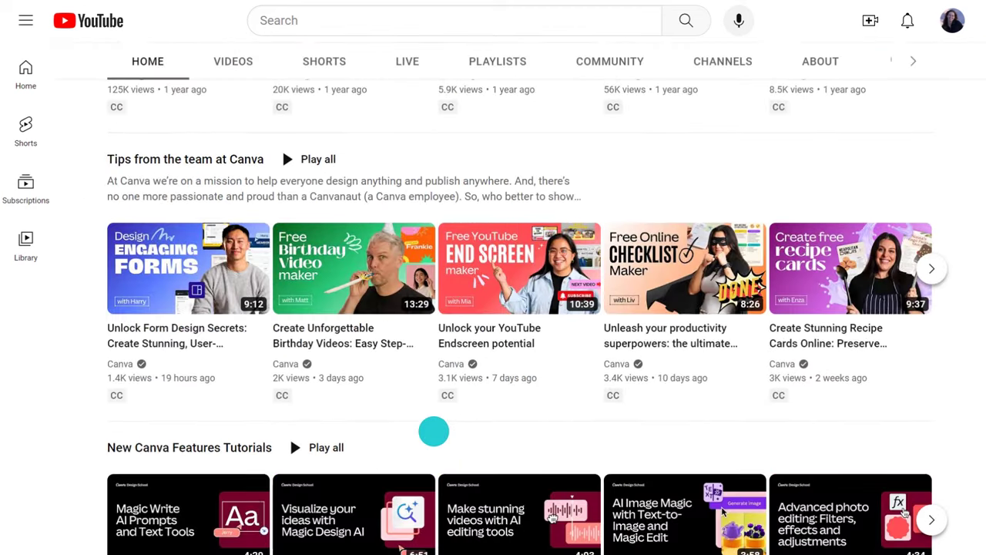
left_click(195, 162)
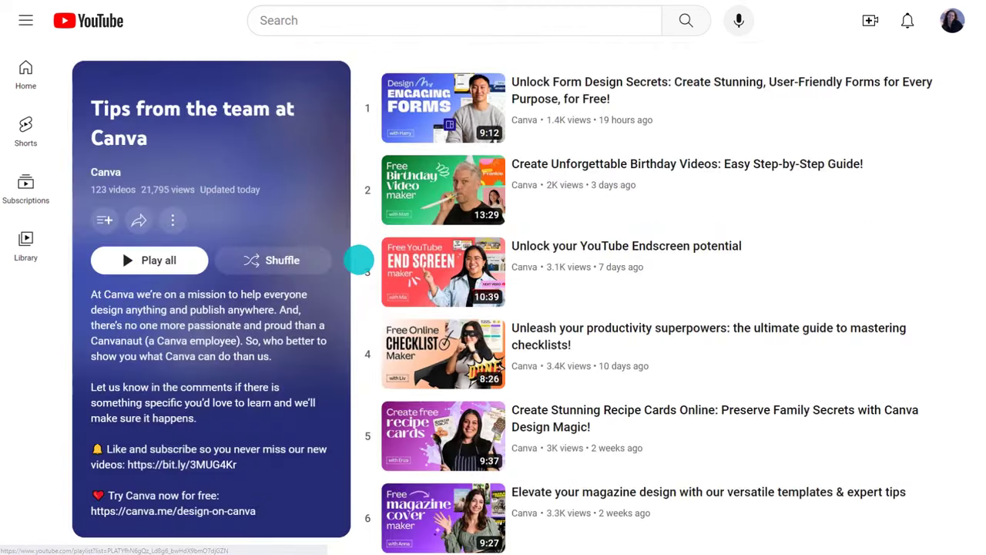
scroll(362, 261, "down", 3)
scroll(363, 262, "down", 7)
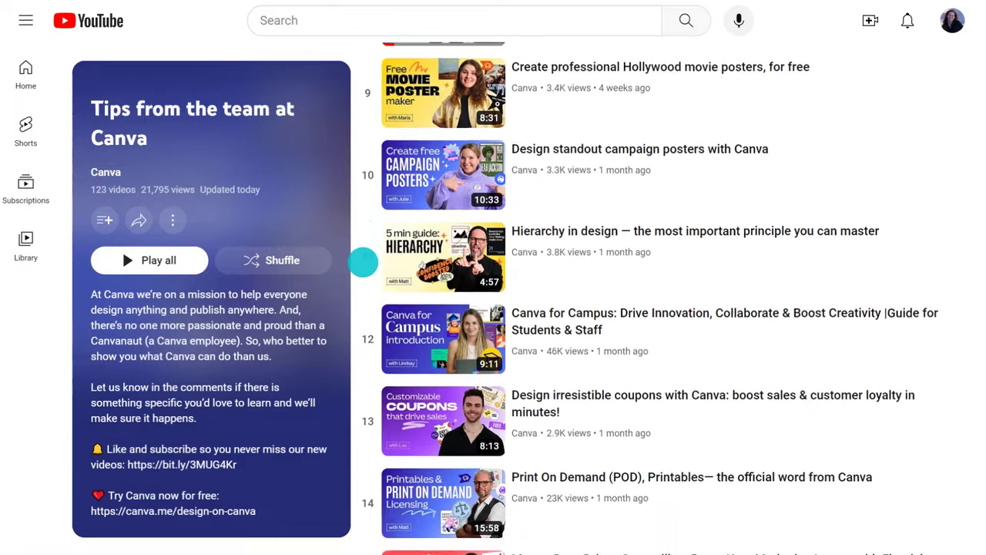
scroll(363, 262, "down", 20)
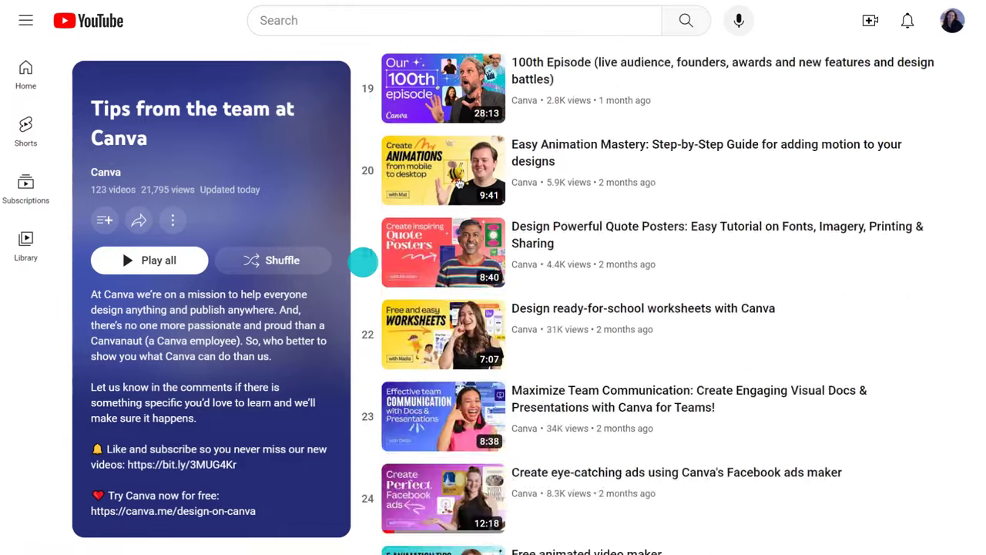
left_click(363, 261)
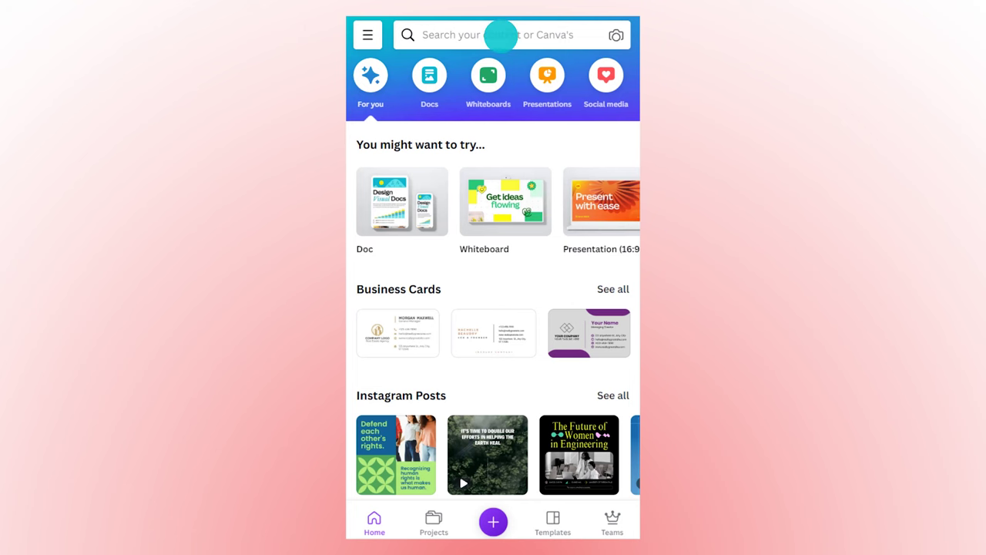
- Search 'vertical timeline' templates and start customizing the sports timeline template
left_click(501, 35)
type("vertical timeline")
key("Return")
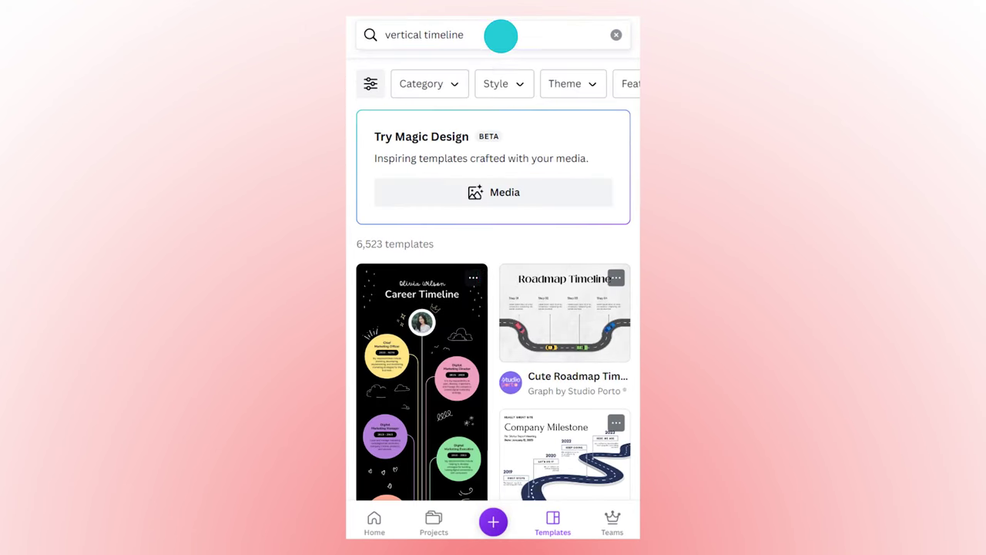
left_click_drag(494, 326, 493, 180)
left_click_drag(494, 331, 494, 193)
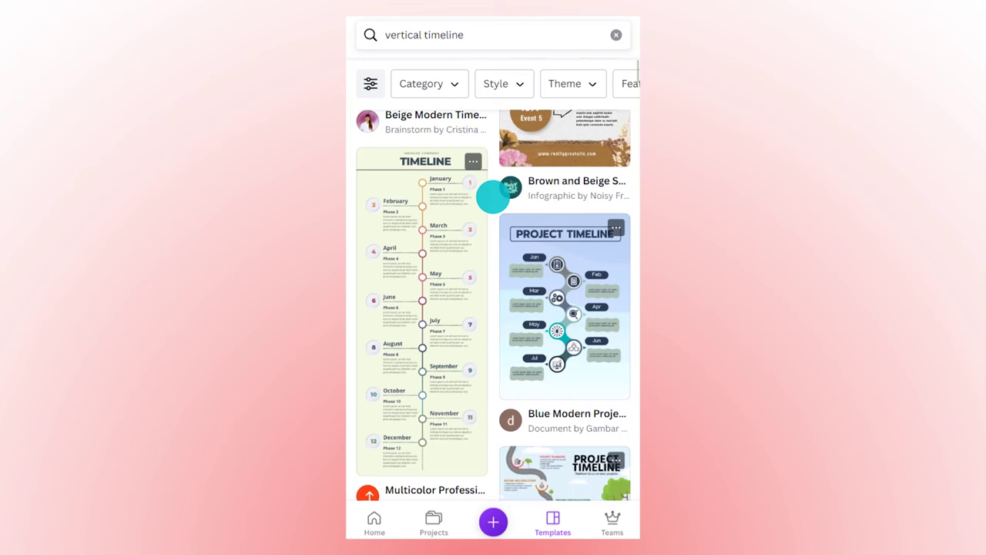
left_click(432, 259)
left_click(456, 508)
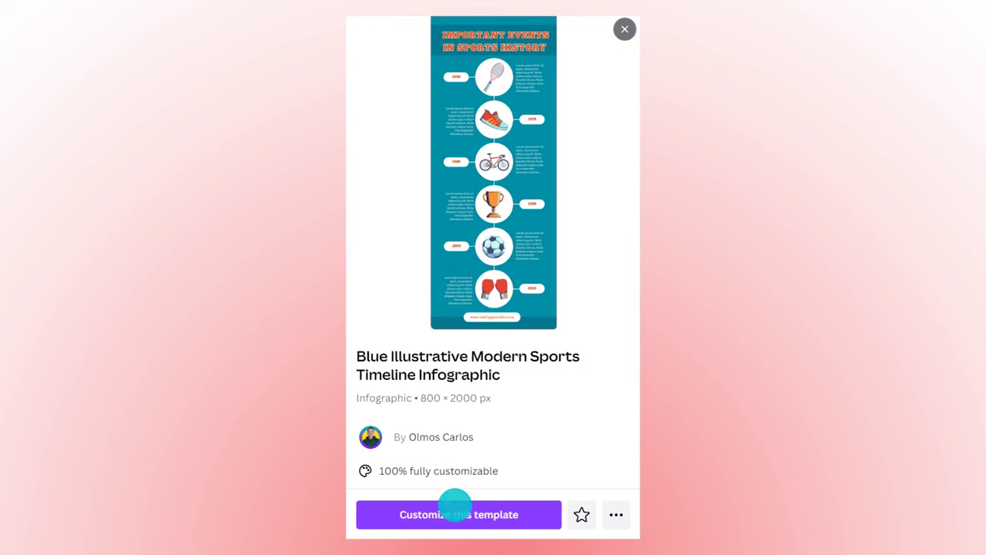
- Replace the original title with a new 'Day in My Life' heading in the header band
left_click(493, 123)
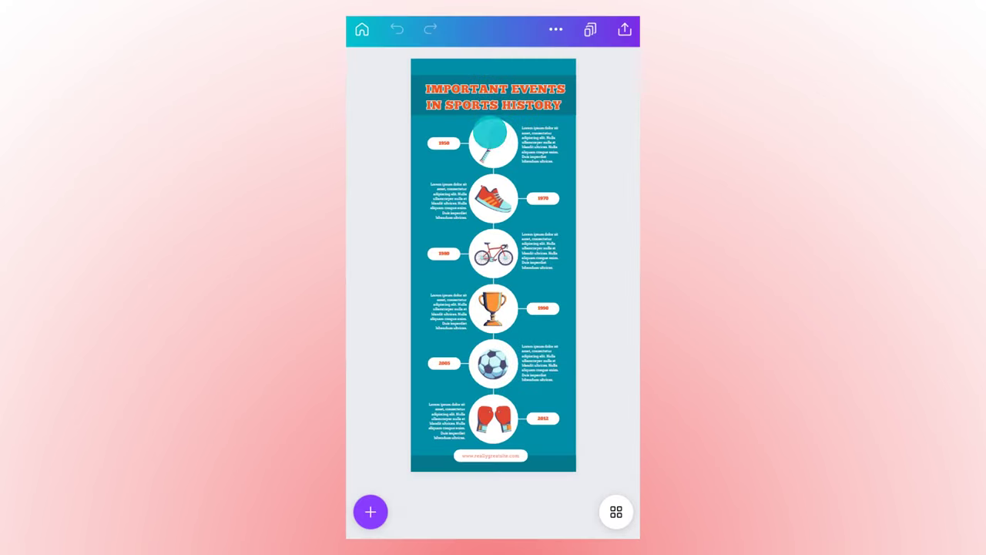
left_click(493, 150)
left_click(370, 511)
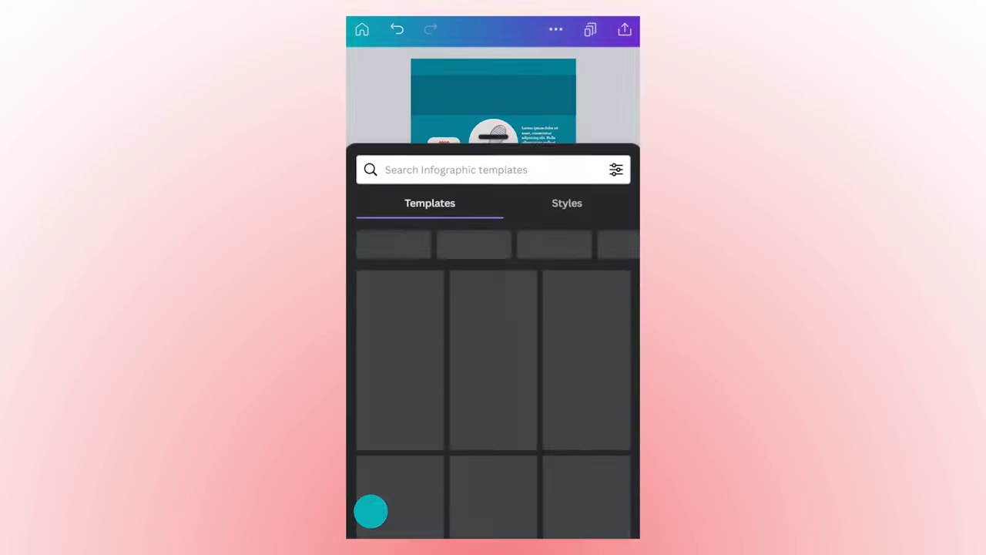
left_click(484, 512)
left_click(453, 204)
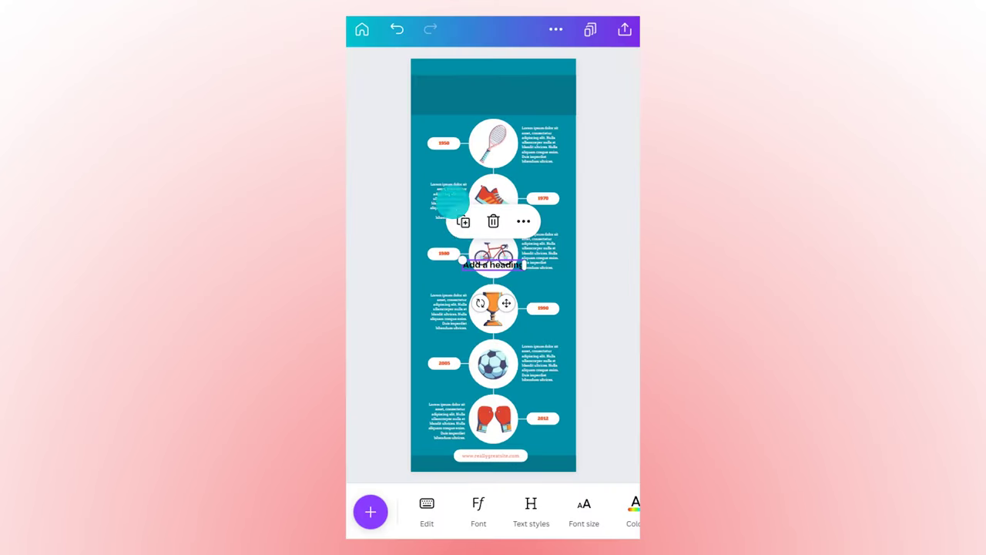
left_click_drag(506, 303, 509, 116)
double_click(498, 90)
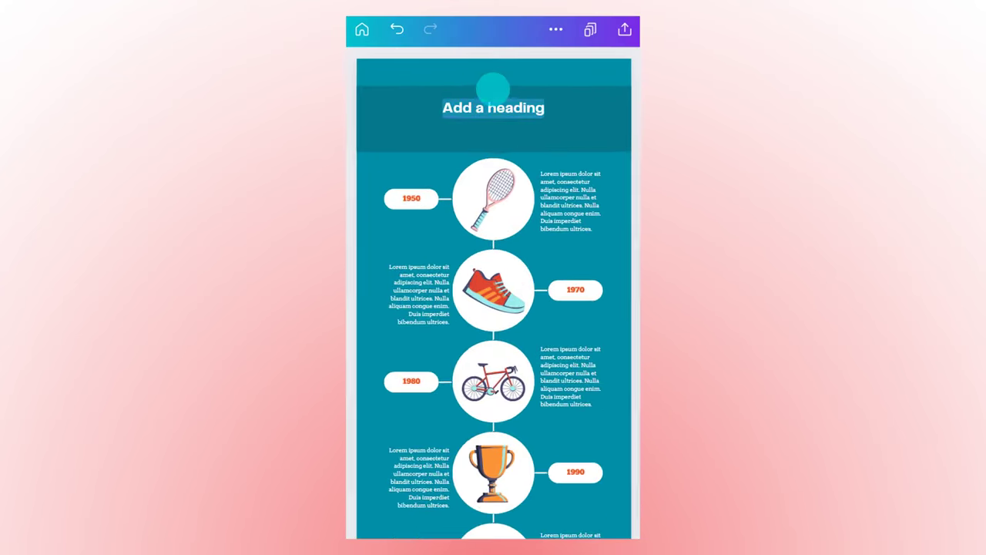
type("Day in My Life")
key("Escape")
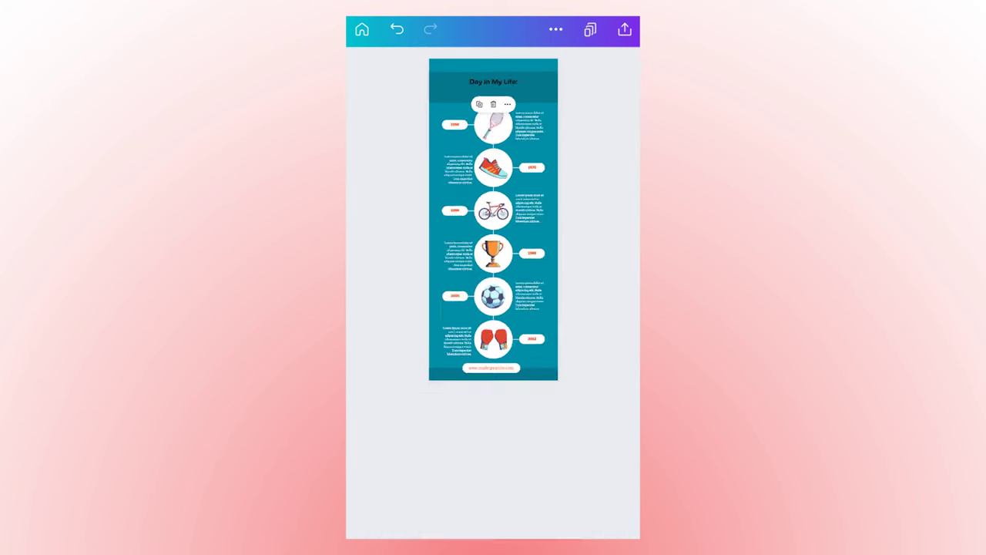
- Colour the Day in My Life heading light teal
left_click_drag(610, 507, 440, 508)
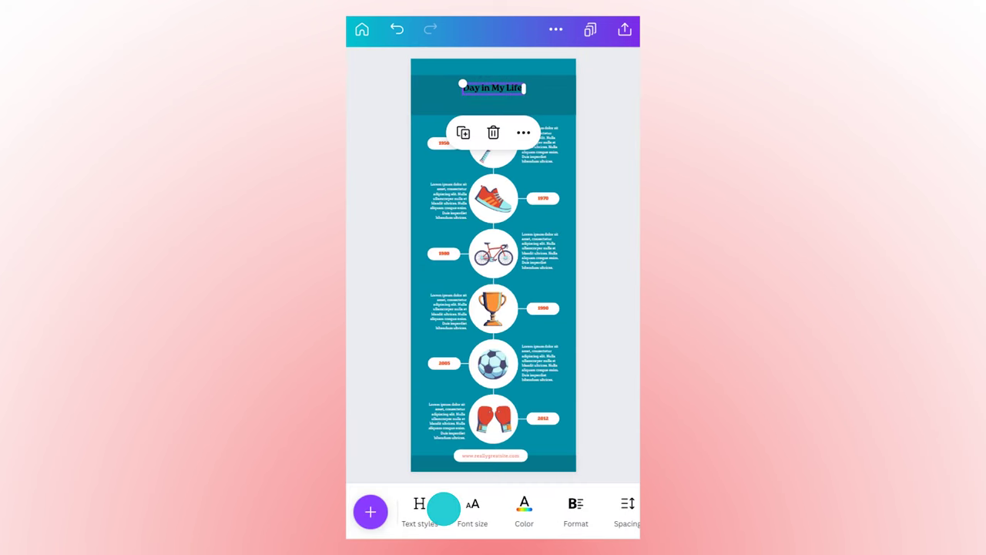
left_click(524, 504)
left_click(477, 455)
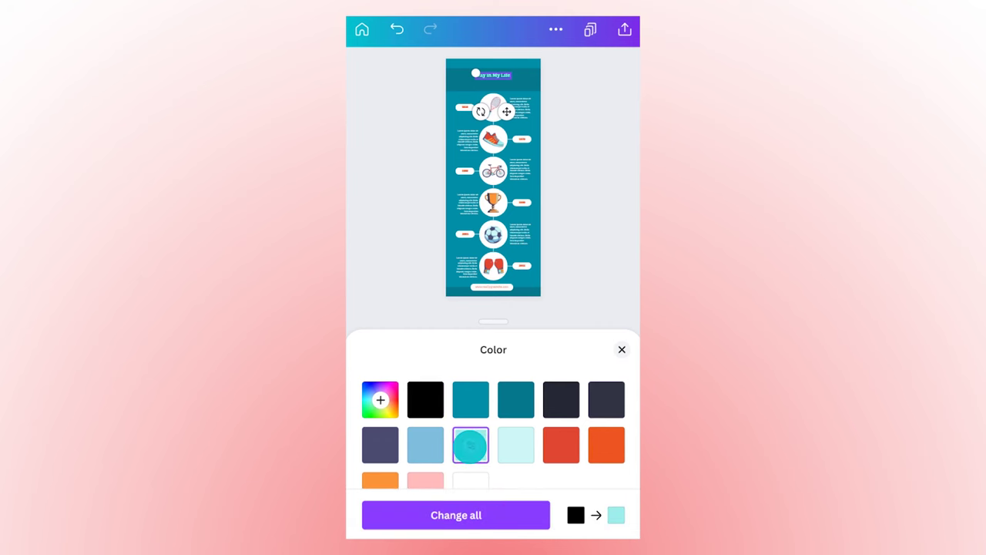
left_click(622, 349)
- Duplicate the heading as a larger, recoloured 'Self-care Edition' line at font size 54
left_click(462, 132)
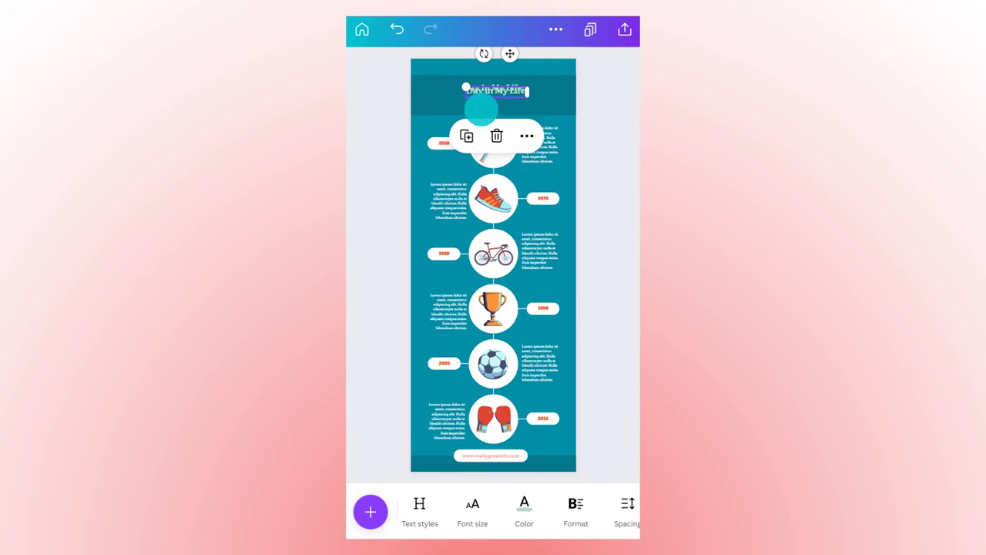
left_click(489, 99)
type("Selfie Edition")
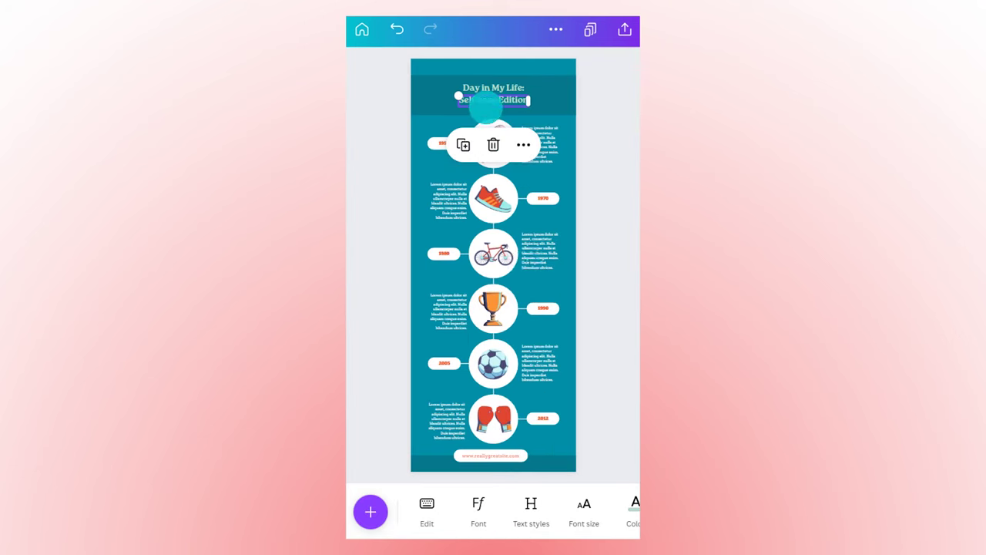
left_click(581, 500)
left_click_drag(415, 523, 458, 523)
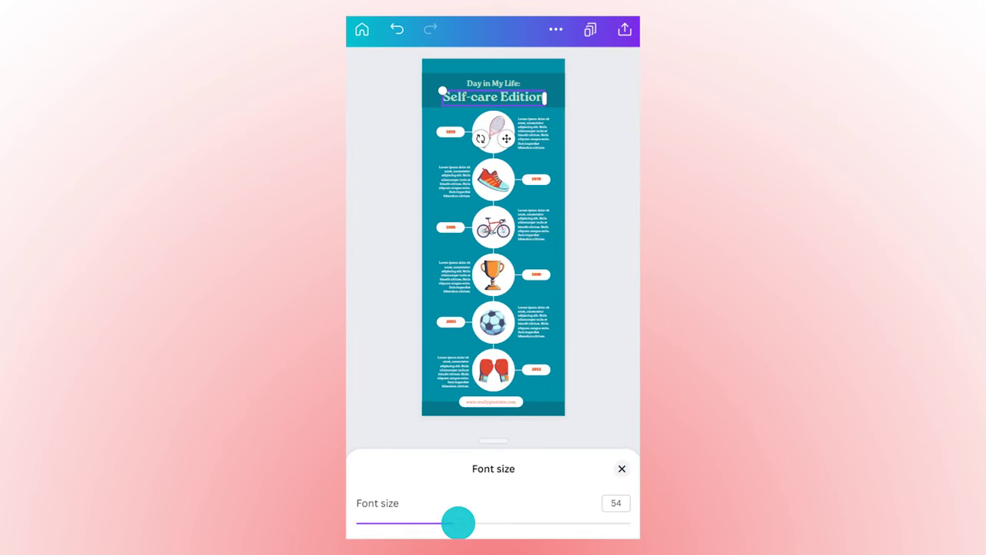
left_click(622, 469)
left_click_drag(608, 504, 463, 504)
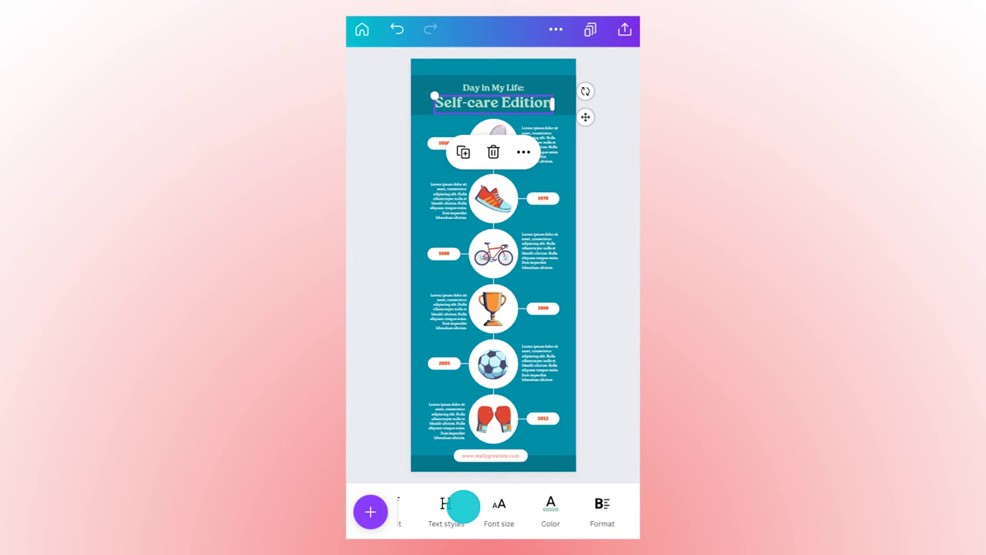
left_click(550, 504)
left_click(527, 491)
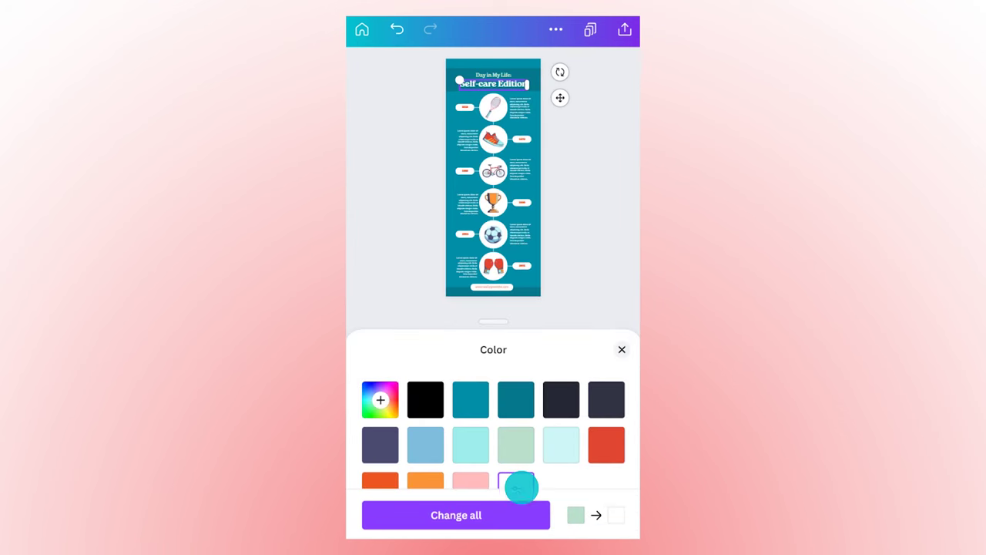
left_click(621, 349)
left_click(543, 142)
left_click(543, 142)
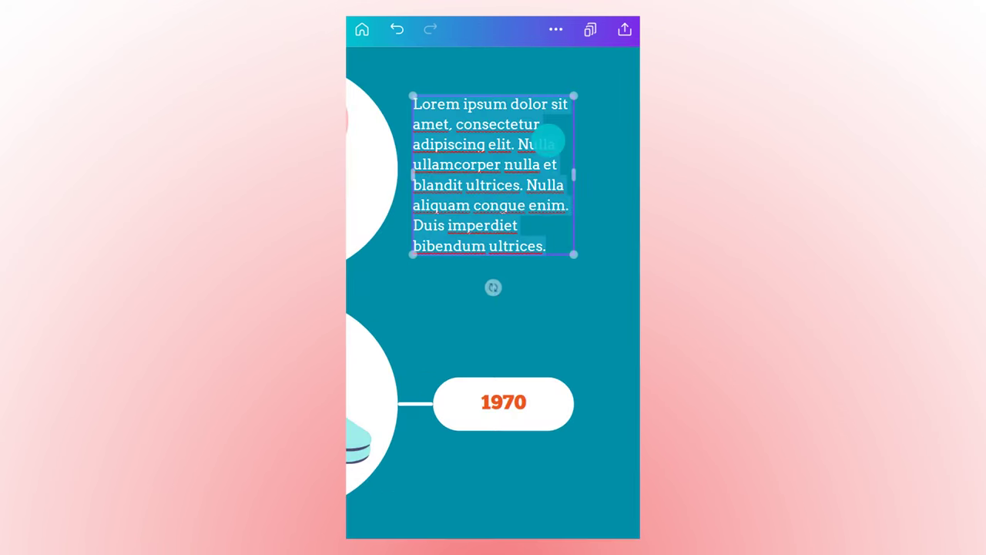
- Rewrite the first description as a wake-up step and a label as 'Connect with loved ones'
type("Wake up and stretch")
left_click(548, 139)
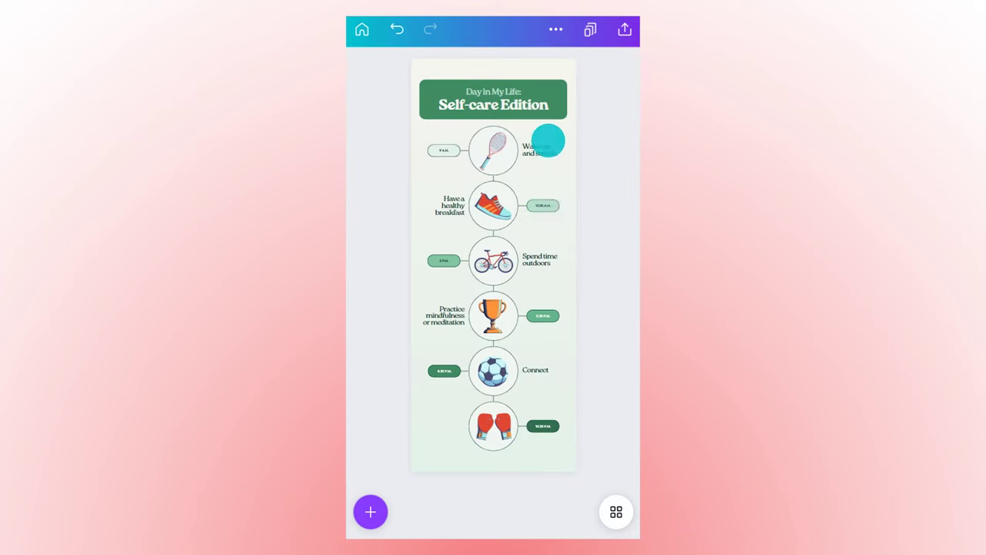
double_click(535, 370)
type("Connect with lo")
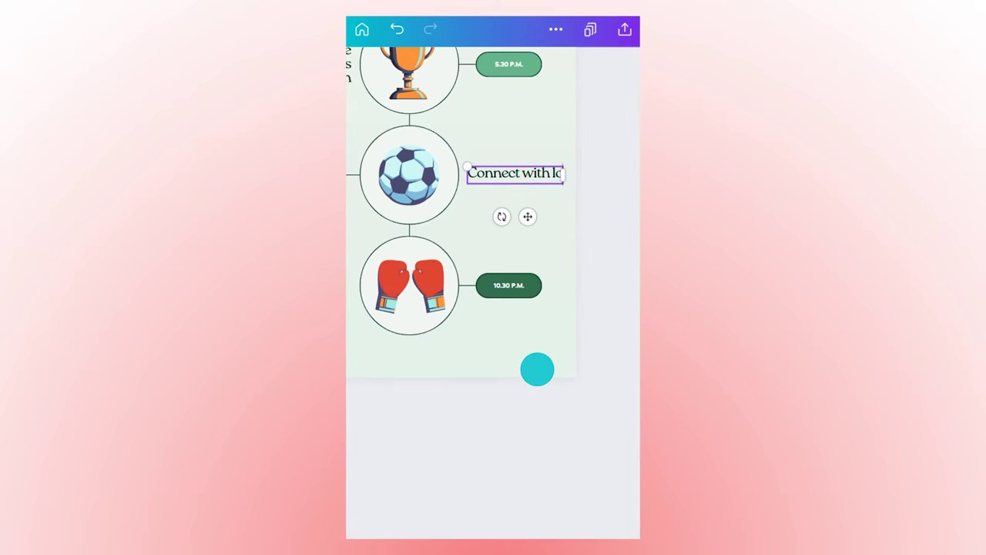
type("ved ones")
left_click(537, 370)
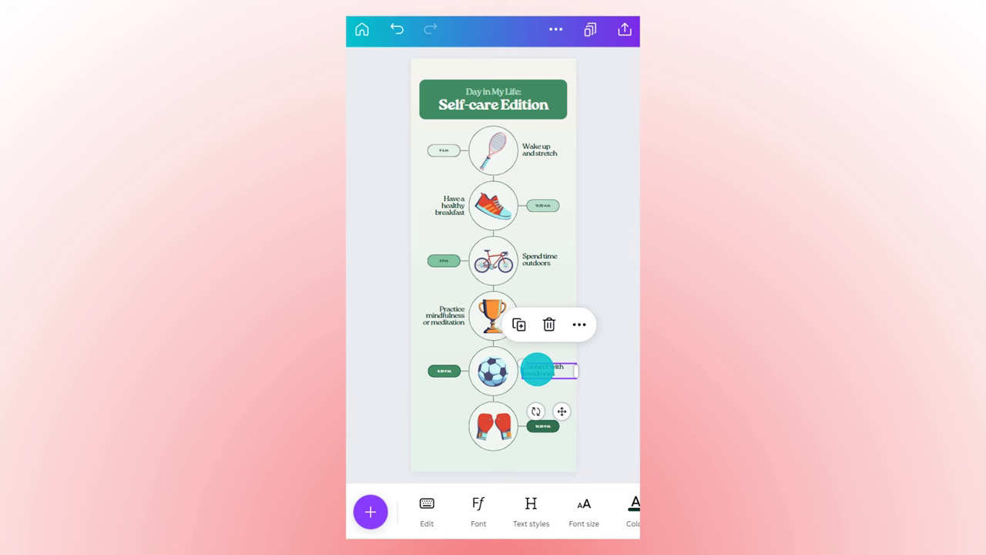
- Copy the Practice mindfulness label beside the last circle as 'Wind down with a bedtime routine'
left_click(444, 315)
left_click(414, 267)
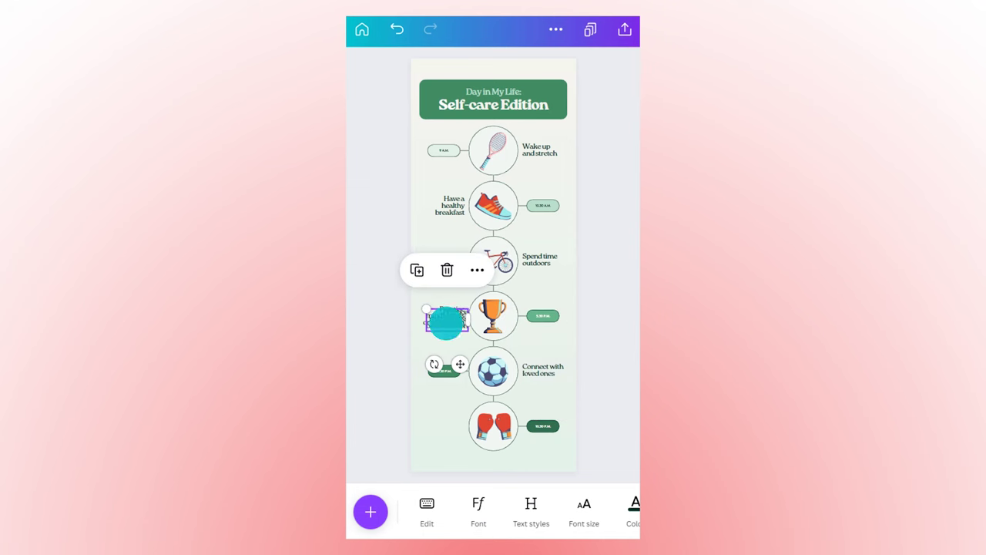
left_click_drag(446, 323, 444, 426)
double_click(444, 426)
type("Wind")
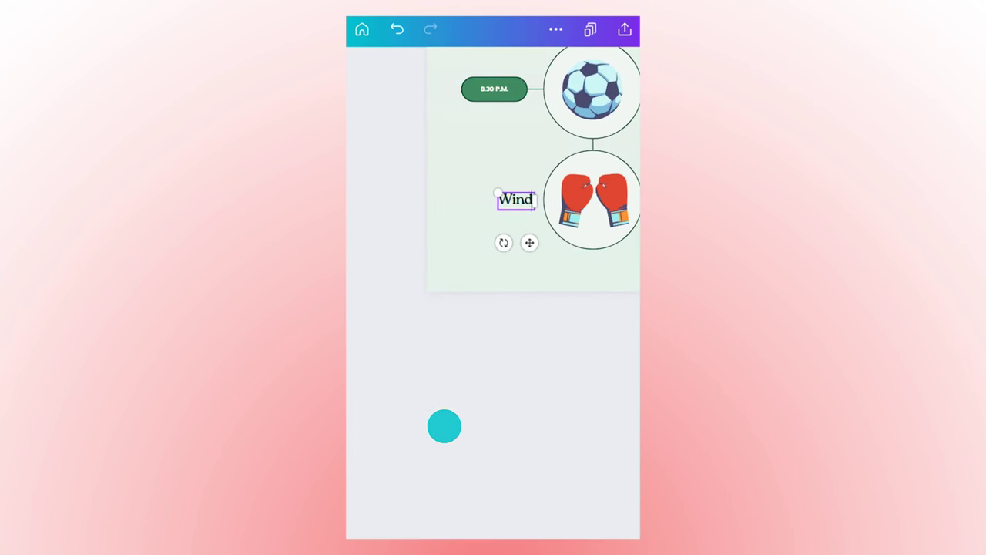
type(" down with a bedtime routine")
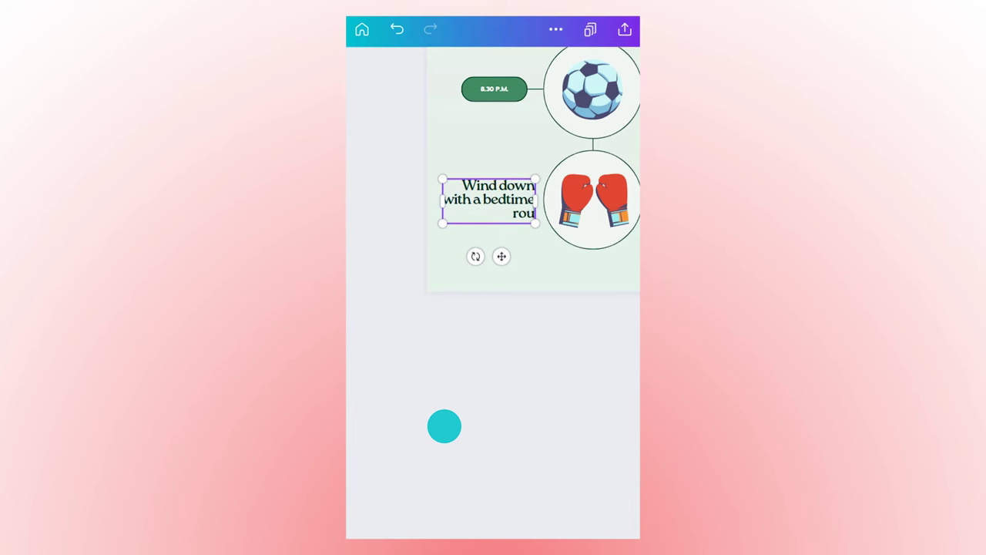
left_click(444, 426)
- Shrink the meditating, hug and sleep-mask illustrations to sit inside their circles
left_click(504, 313)
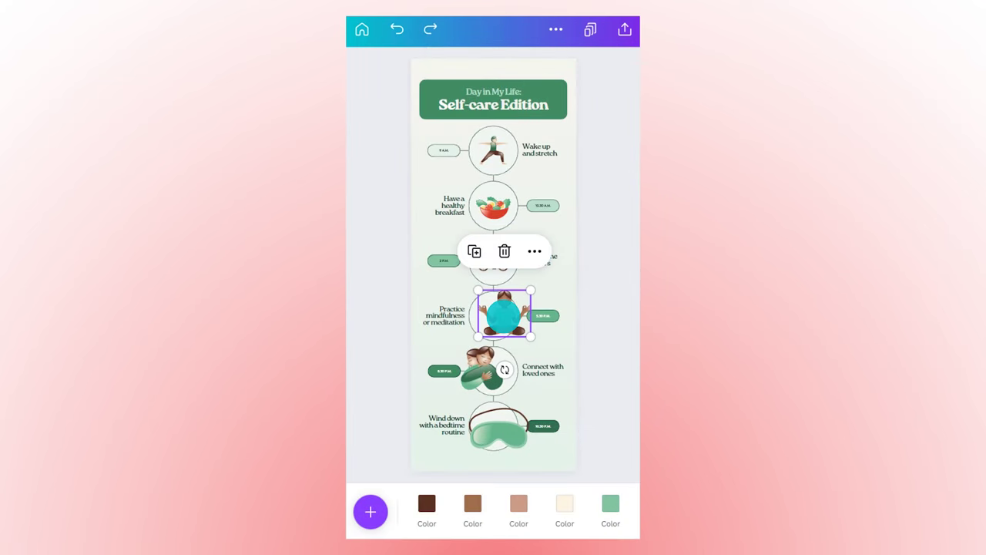
left_click_drag(478, 290, 494, 315)
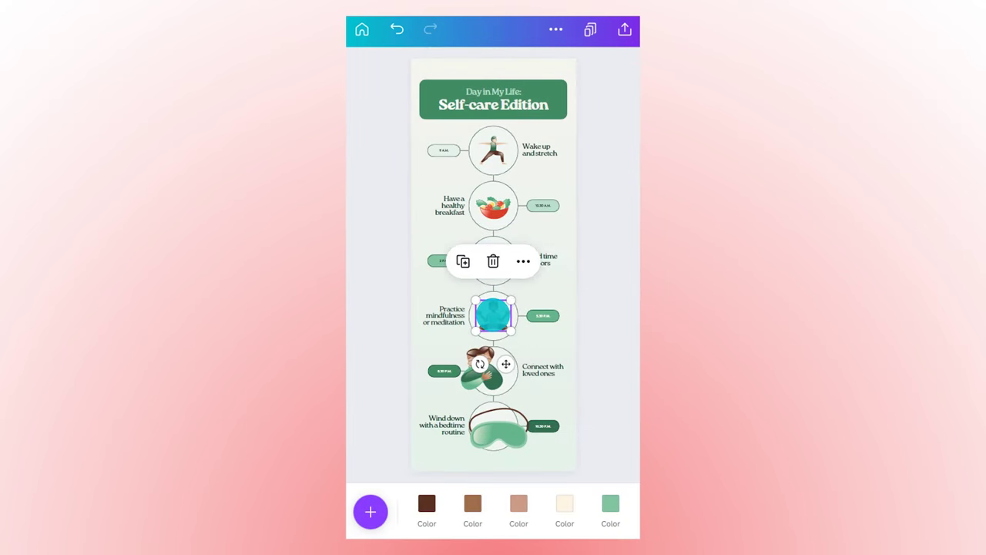
left_click(482, 362)
left_click_drag(461, 344, 493, 372)
left_click(497, 435)
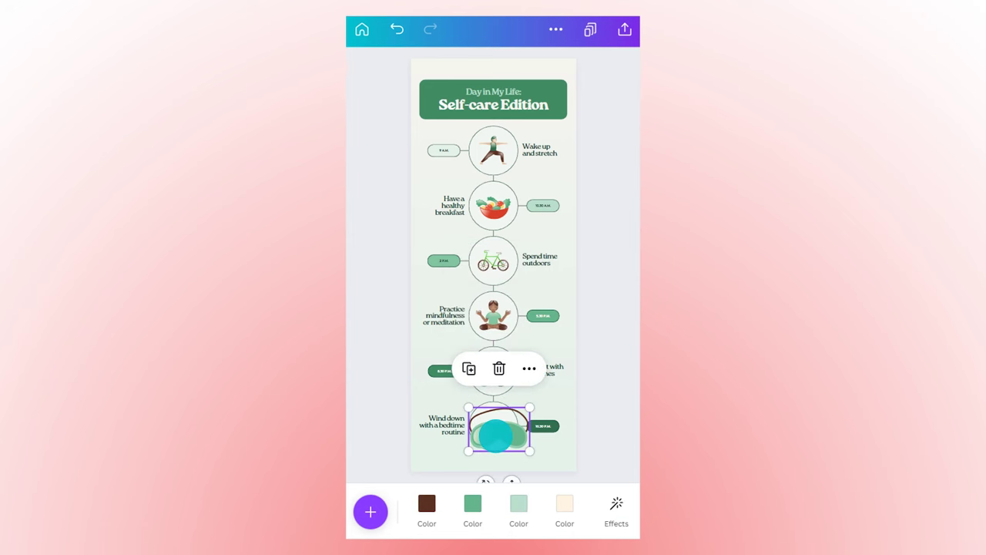
mouse_move(489, 428)
left_mouse_down()
mouse_move(502, 429)
mouse_move(493, 426)
left_mouse_up()
left_click(623, 30)
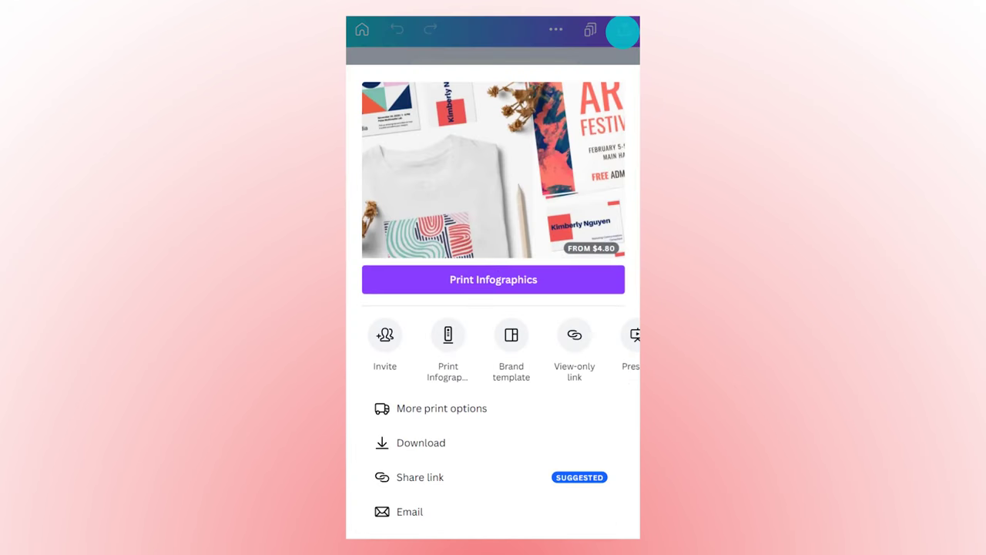
- Copy a view-only link to the Self-care Edition infographic
left_click(573, 337)
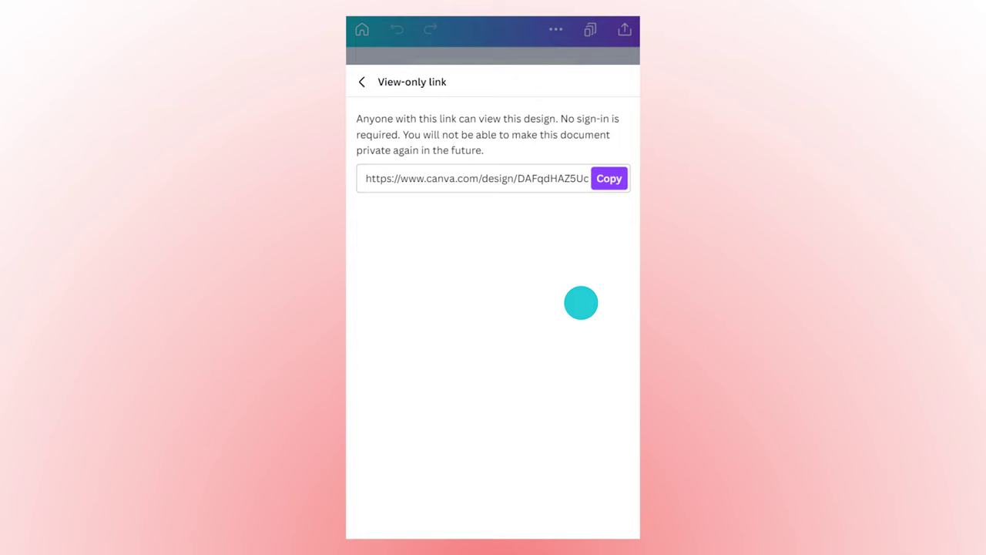
left_click(608, 178)
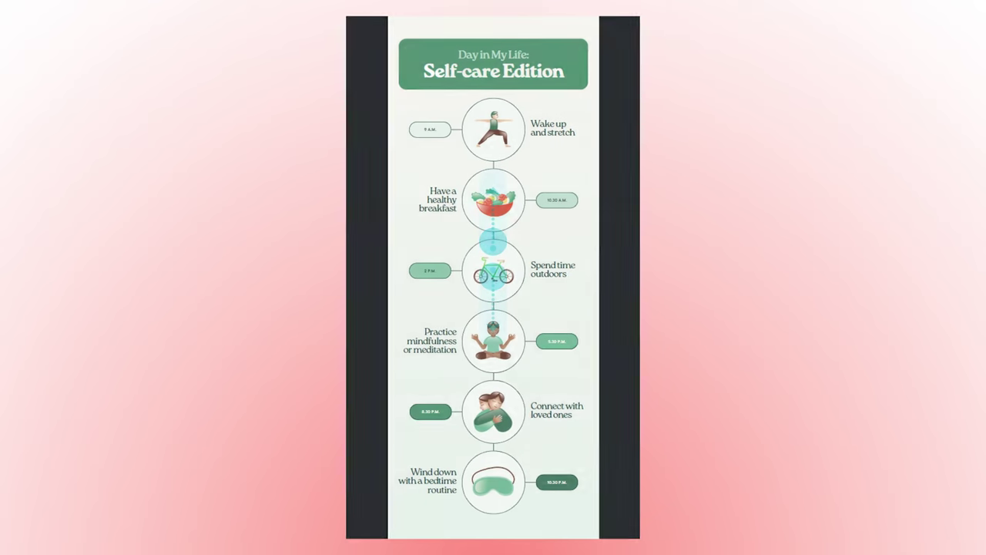
left_click_drag(493, 254, 493, 346)
left_click(608, 178)
- Preview the whole green timeline, add an emoji reaction, and return to the editor
left_click_drag(568, 357, 562, 228)
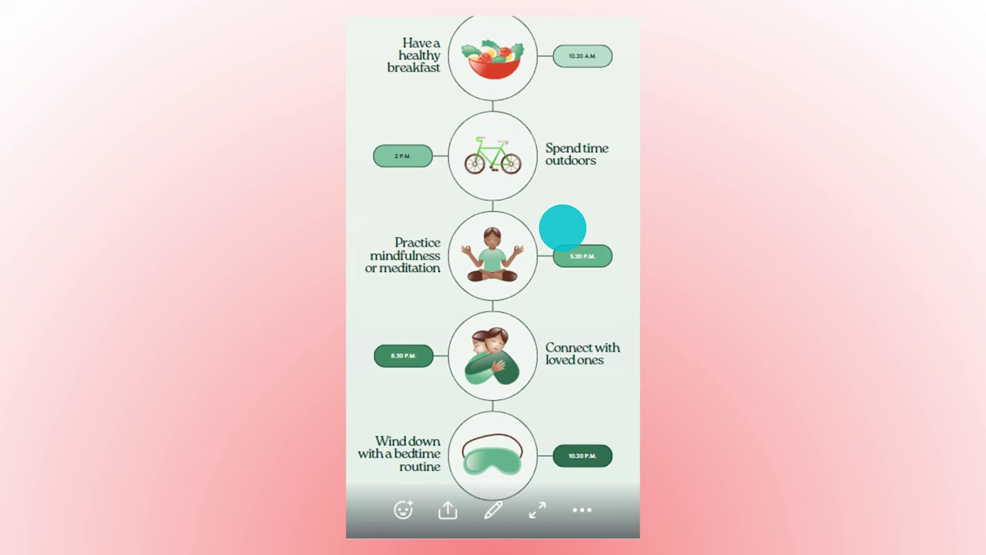
left_click_drag(493, 340, 493, 275)
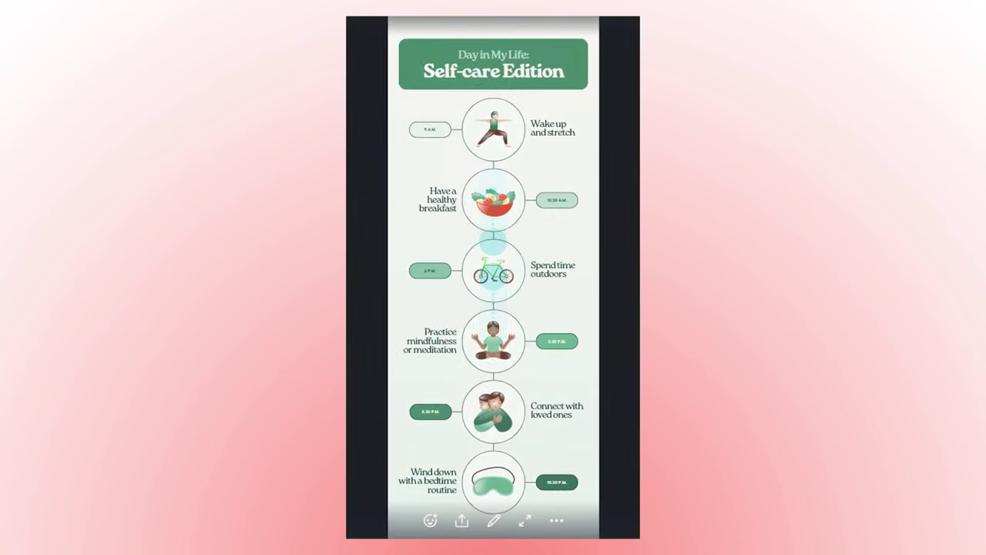
left_click(562, 227)
left_click_drag(430, 520, 425, 472)
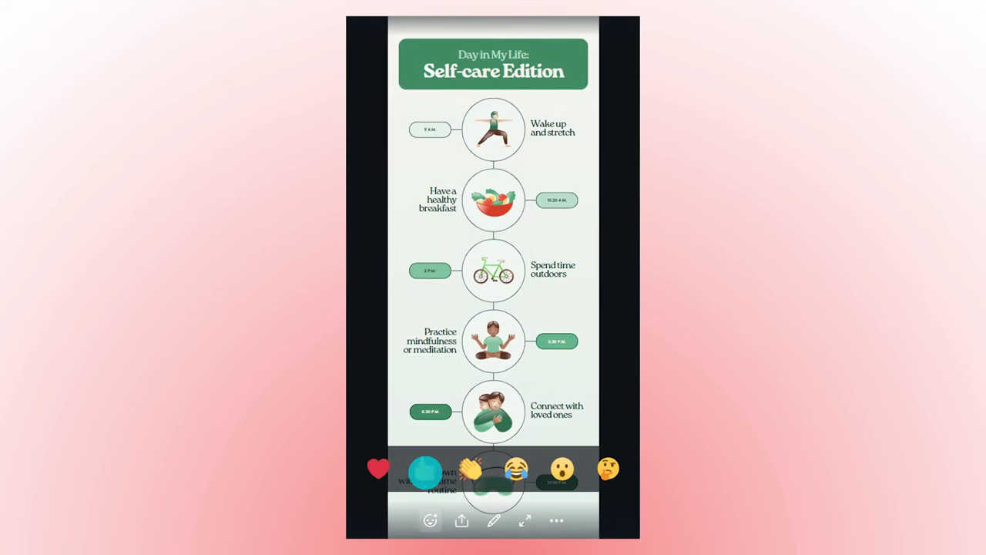
left_click_drag(349, 436, 394, 437)
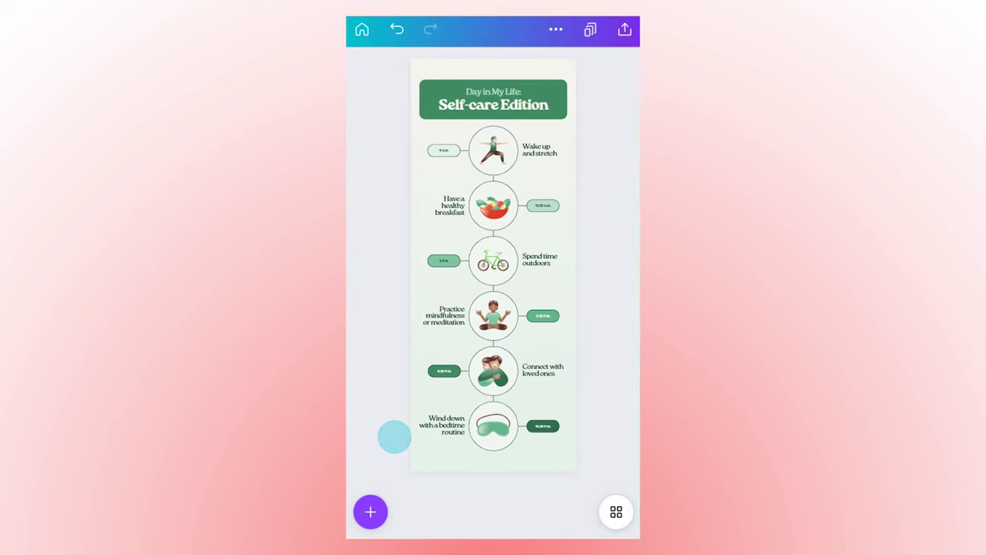
- Download the infographic with File type set to PDF Print
left_click(623, 30)
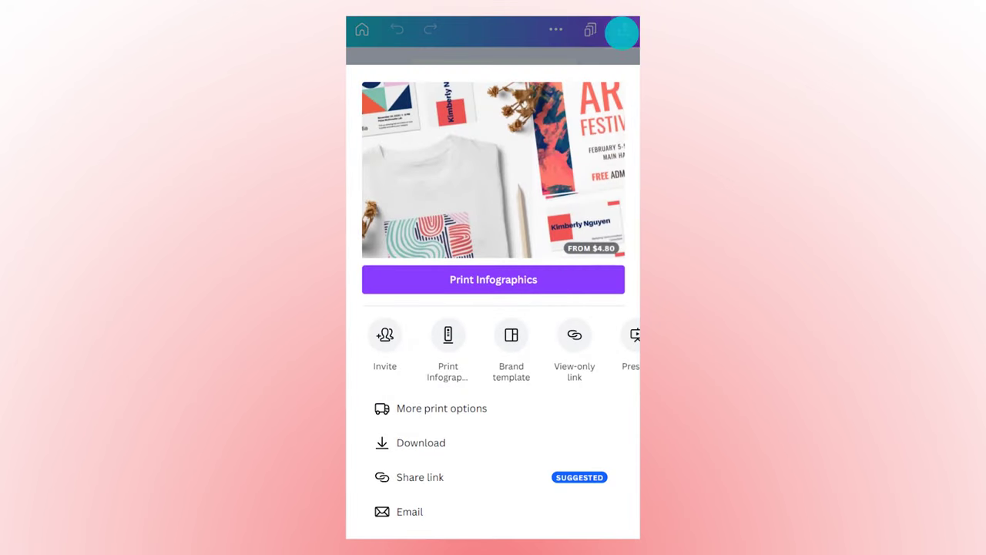
left_click_drag(604, 344, 408, 346)
left_click_drag(557, 330, 416, 347)
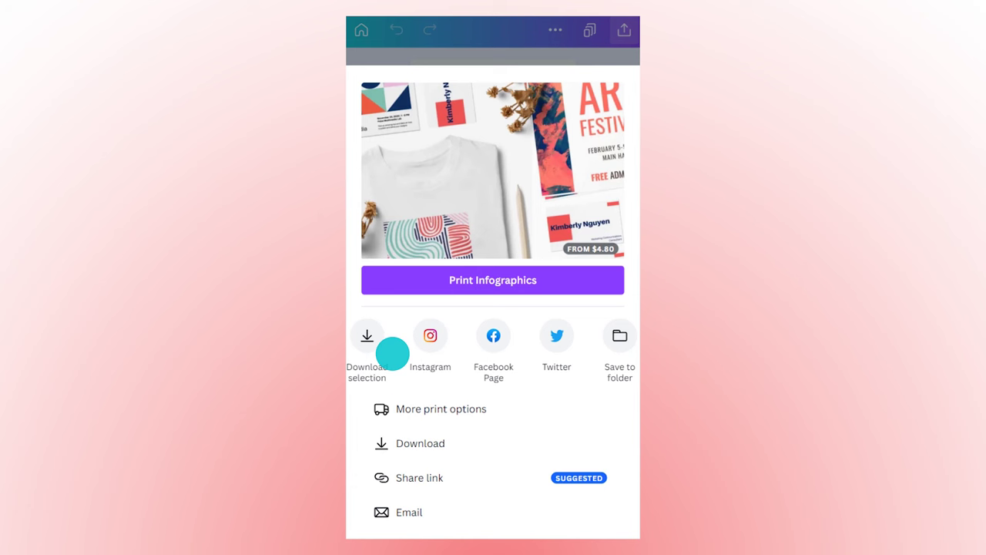
left_click(421, 445)
left_click(458, 145)
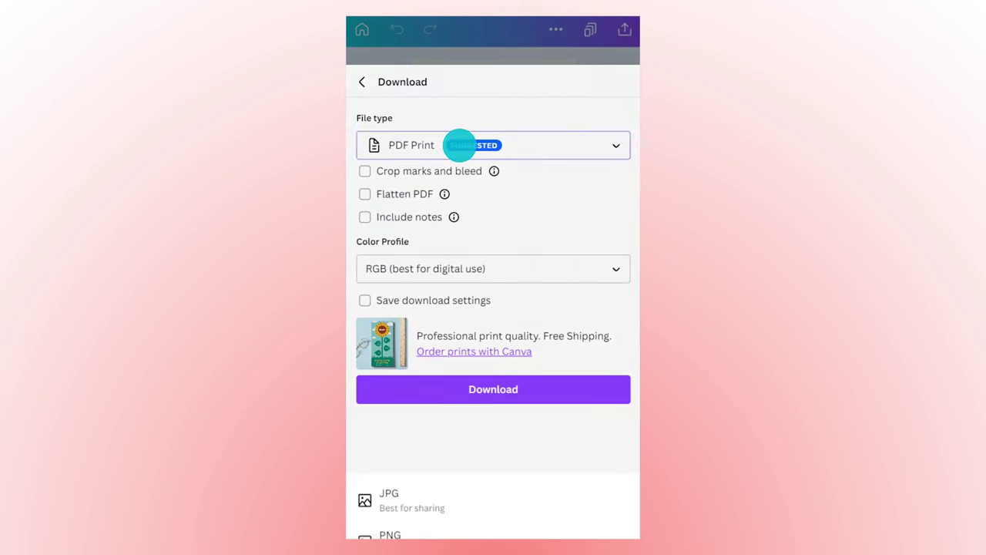
left_click(427, 302)
left_click(494, 372)
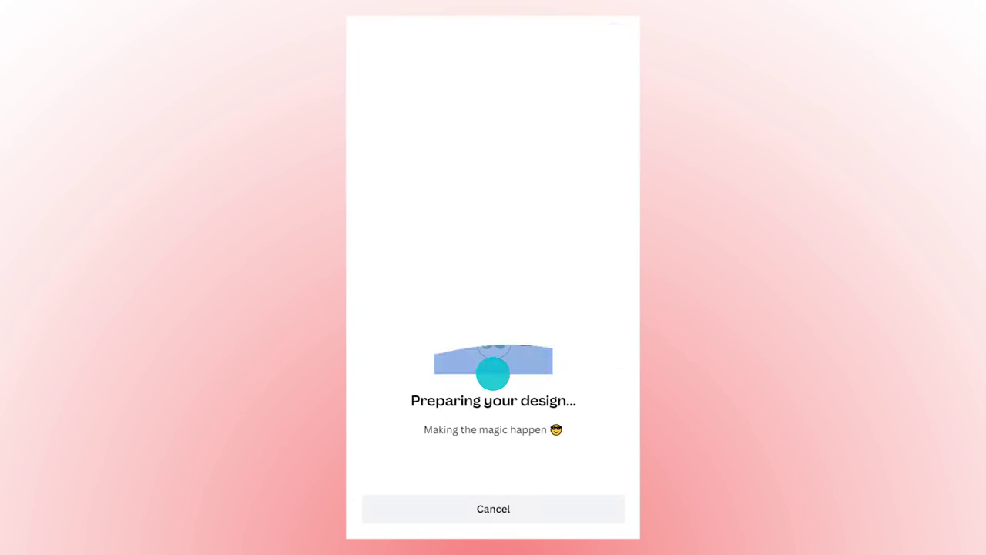
left_click(618, 191)
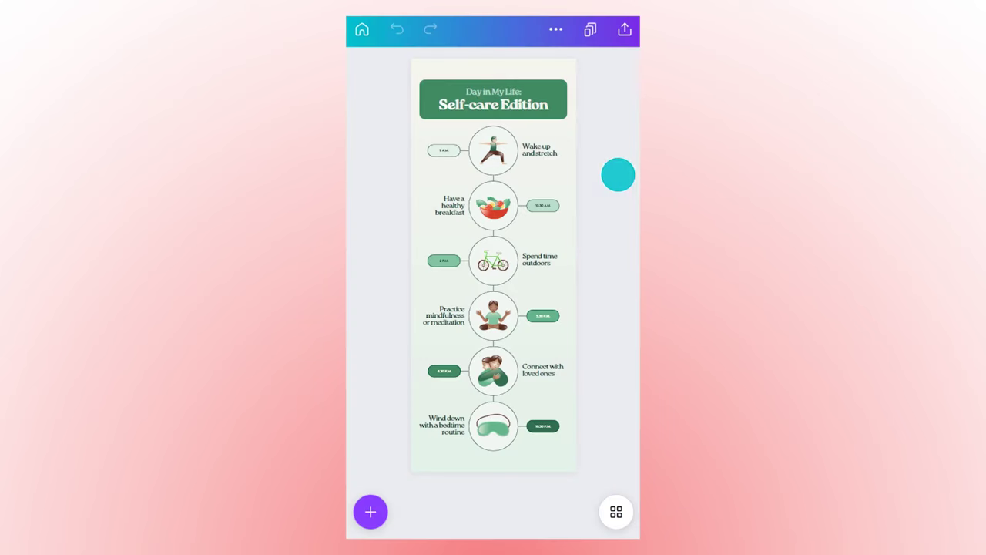
- Bring the share menu back up with its Slack, Embed and PowerPoint options
left_click(625, 29)
left_click_drag(614, 493, 614, 245)
left_click_drag(610, 345, 401, 344)
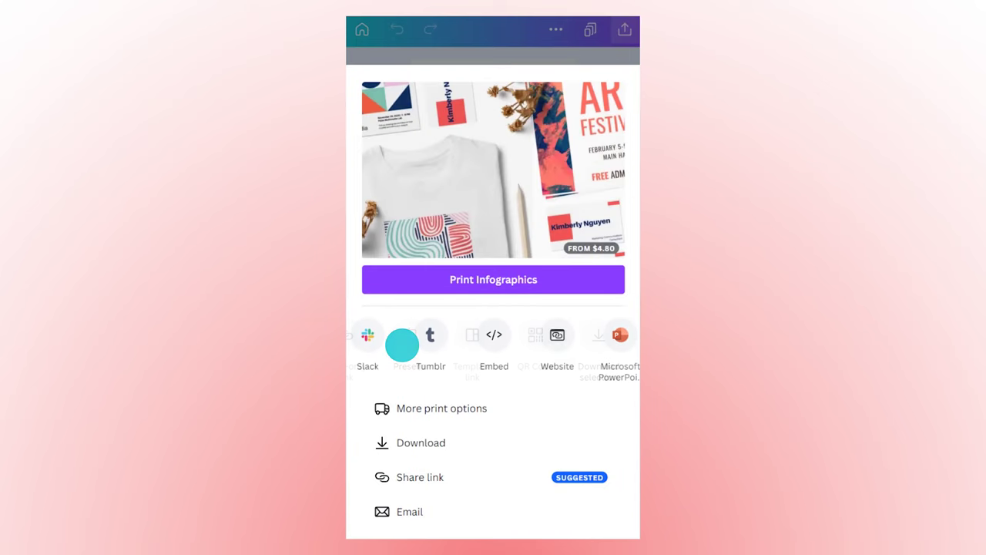